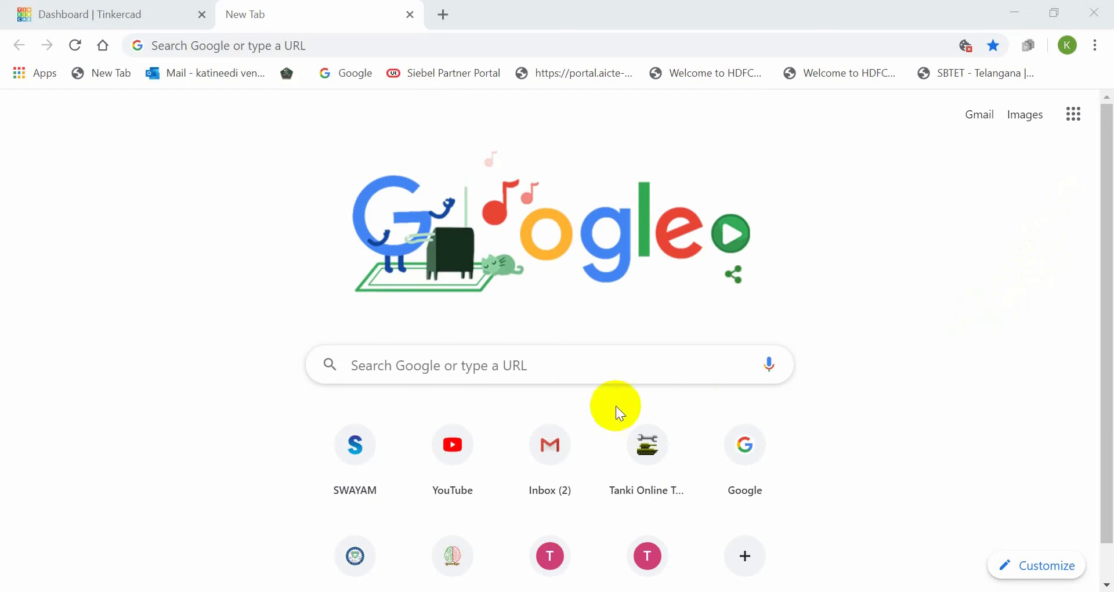
Step: Search Google for tinkercad.com and open Tinkercad's login page from the results
left_click(448, 362)
type("tinkercad.com")
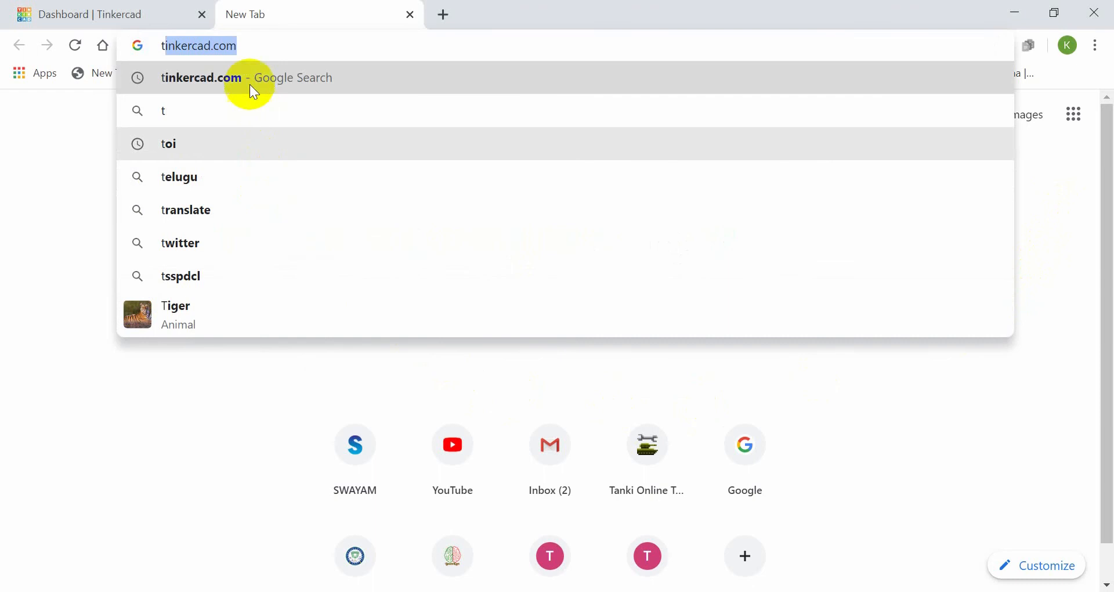
left_click(250, 77)
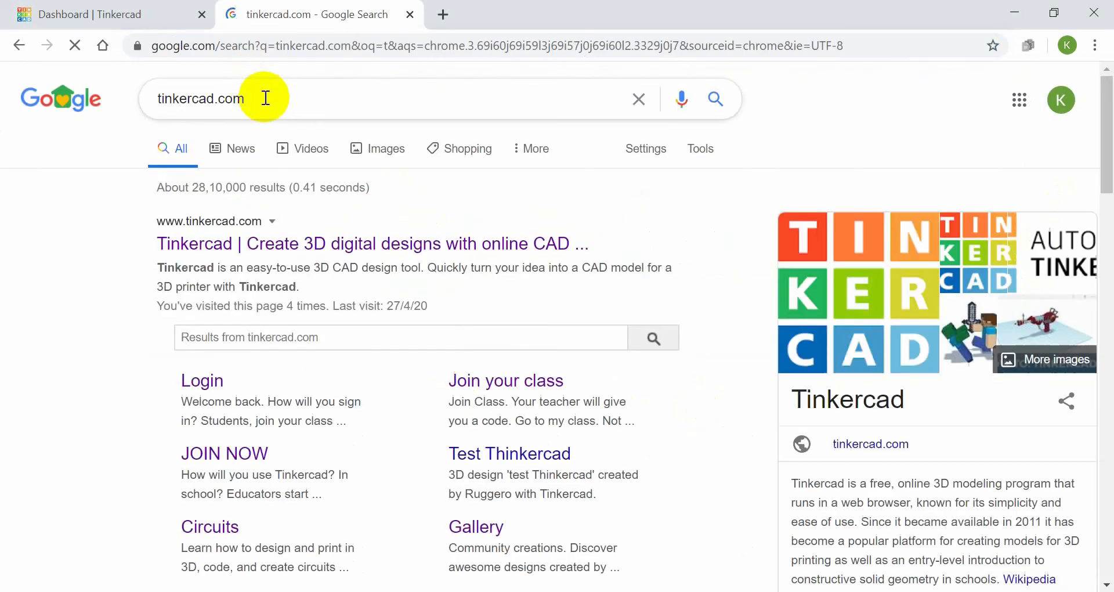
left_click(218, 386)
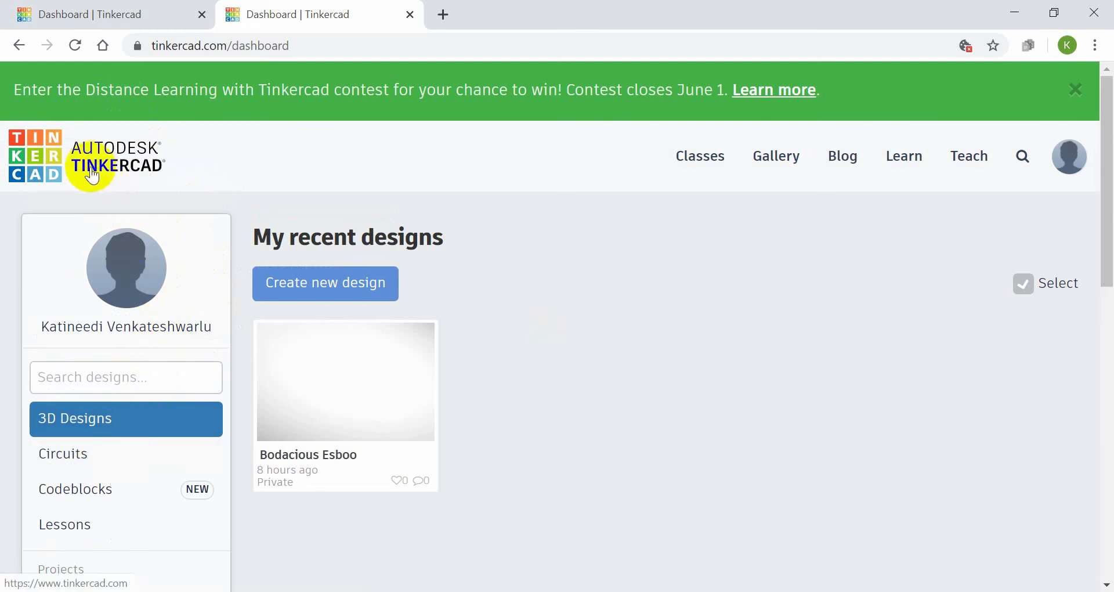
Step: Open the saved circuit "resistors, series,parallel, pot,photo resistor" for editing
left_click(90, 461)
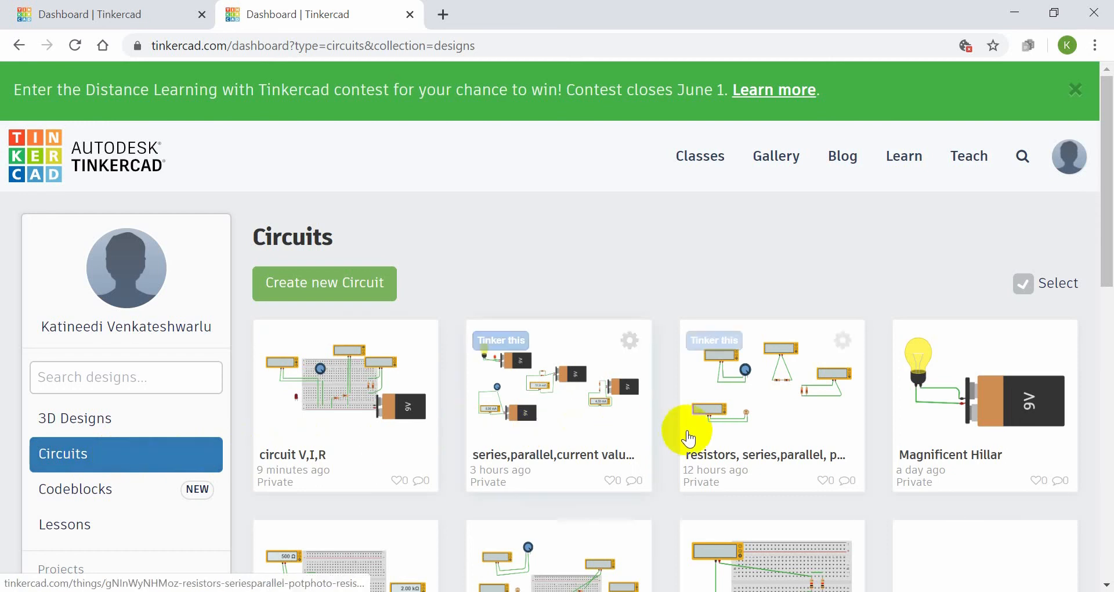
left_click(777, 419)
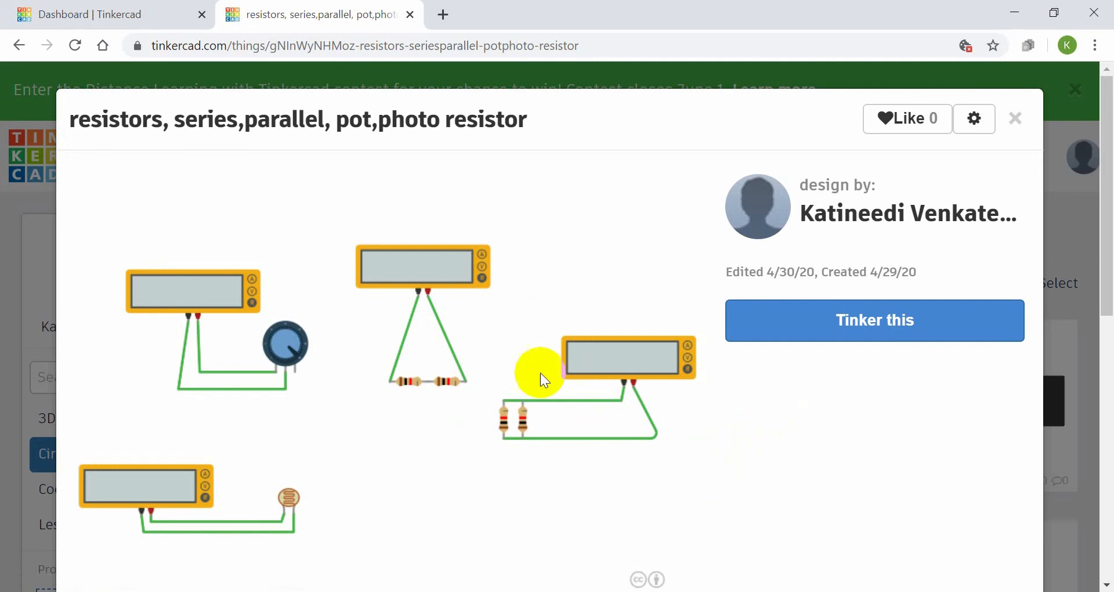
left_click(860, 336)
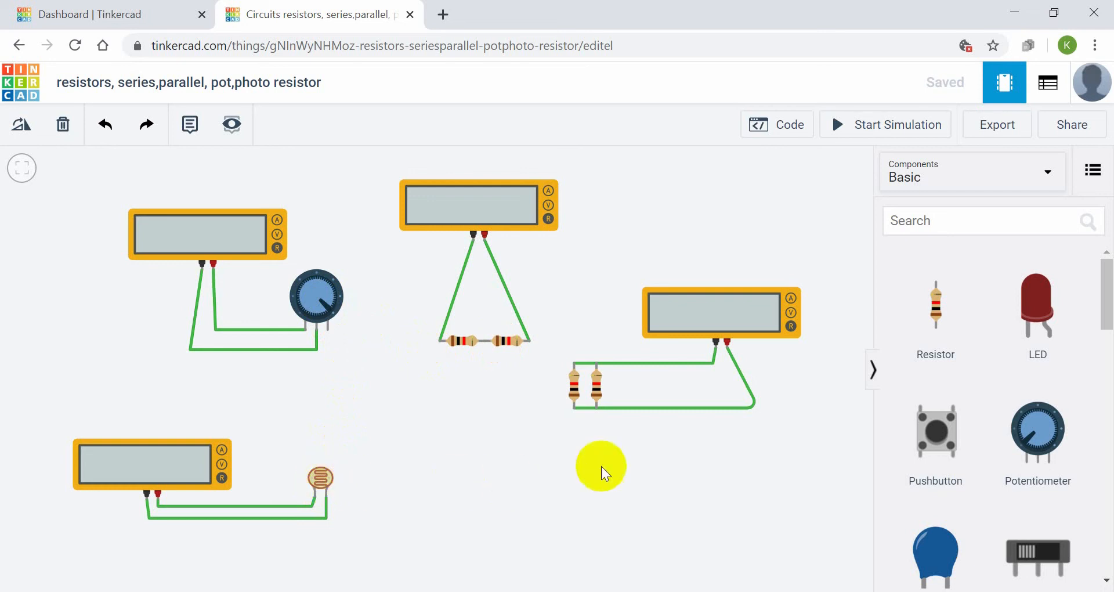
Step: Start the simulation and try turning the potentiometer's knob while reading its multimeter
left_click(870, 132)
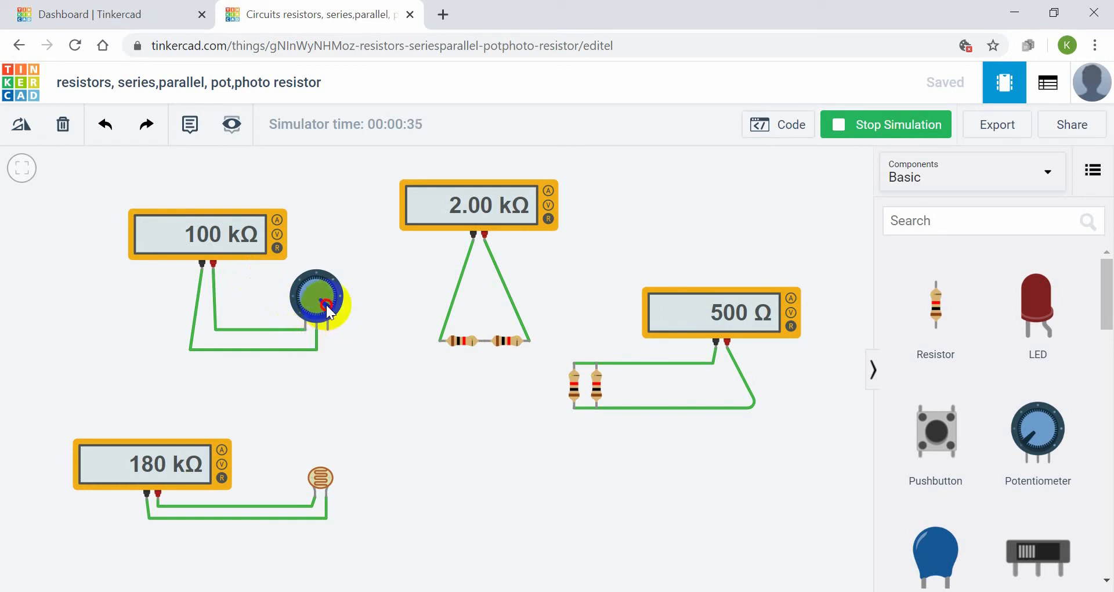
mouse_move(329, 311)
left_mouse_down()
mouse_move(329, 286)
mouse_move(308, 282)
mouse_move(307, 326)
mouse_move(321, 331)
mouse_move(304, 308)
mouse_move(307, 277)
mouse_move(332, 297)
mouse_move(328, 319)
mouse_move(316, 313)
left_mouse_up()
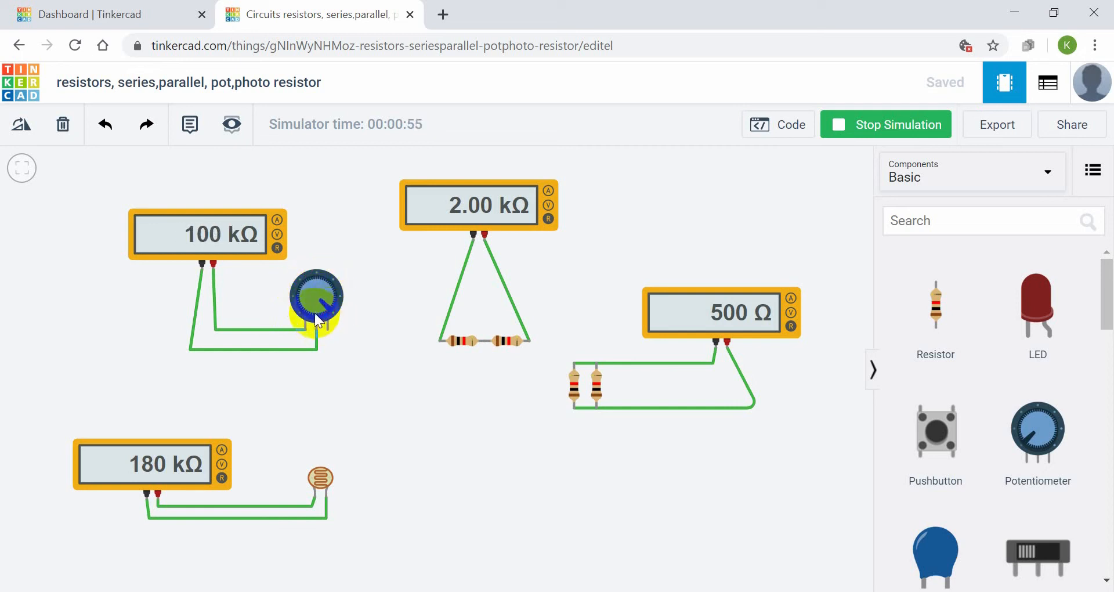
Step: Vary the photoresistor's light level between darkest and brightest to compare its resistance readings, and stop the simulation
left_click(321, 480)
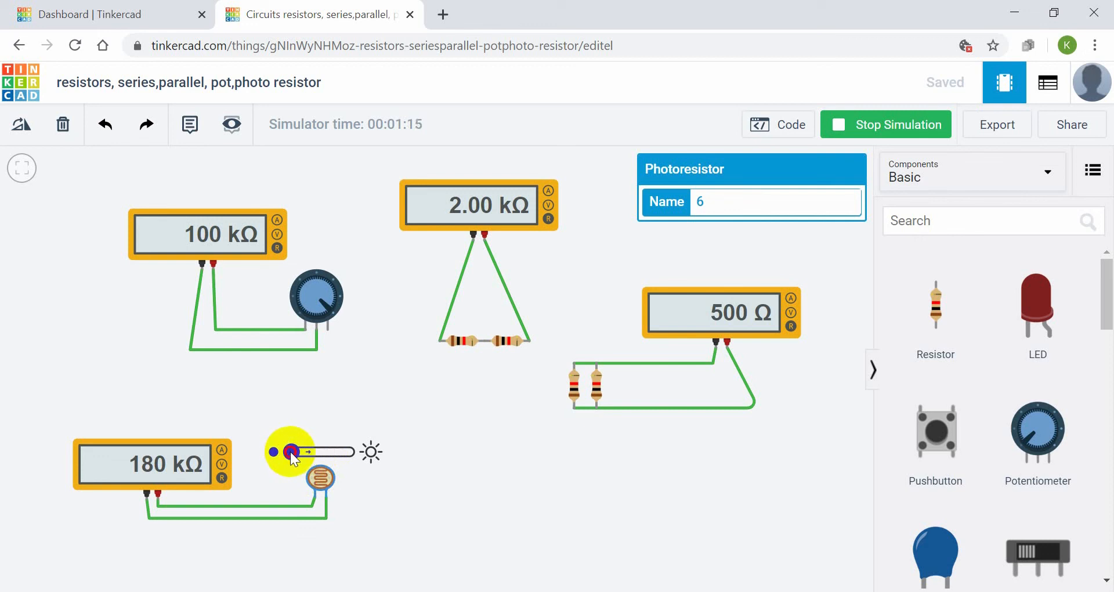
left_click_drag(294, 451, 354, 458)
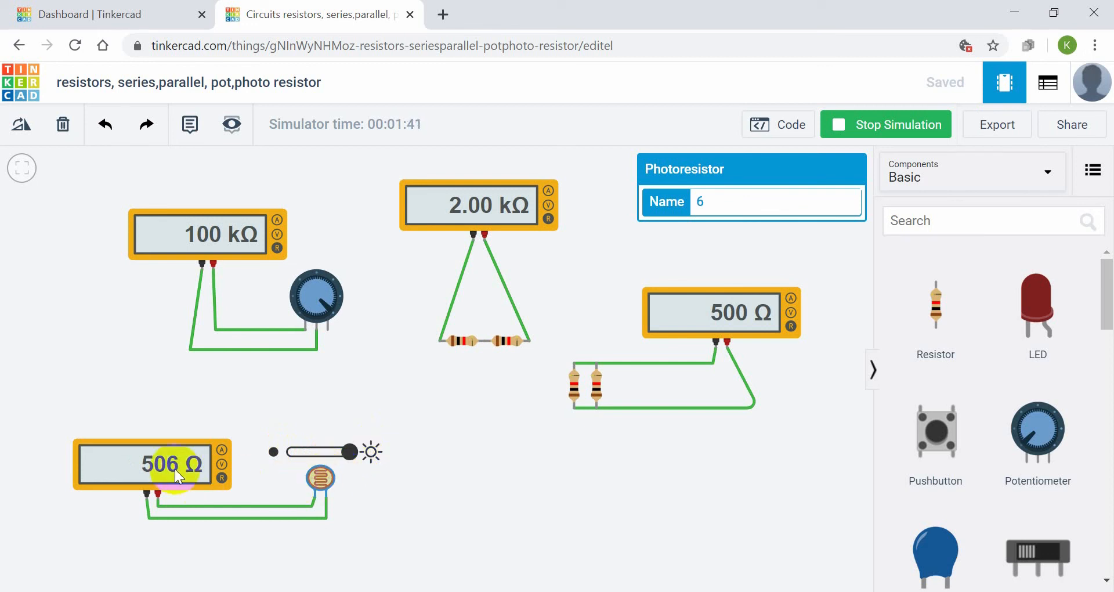
left_click(348, 451)
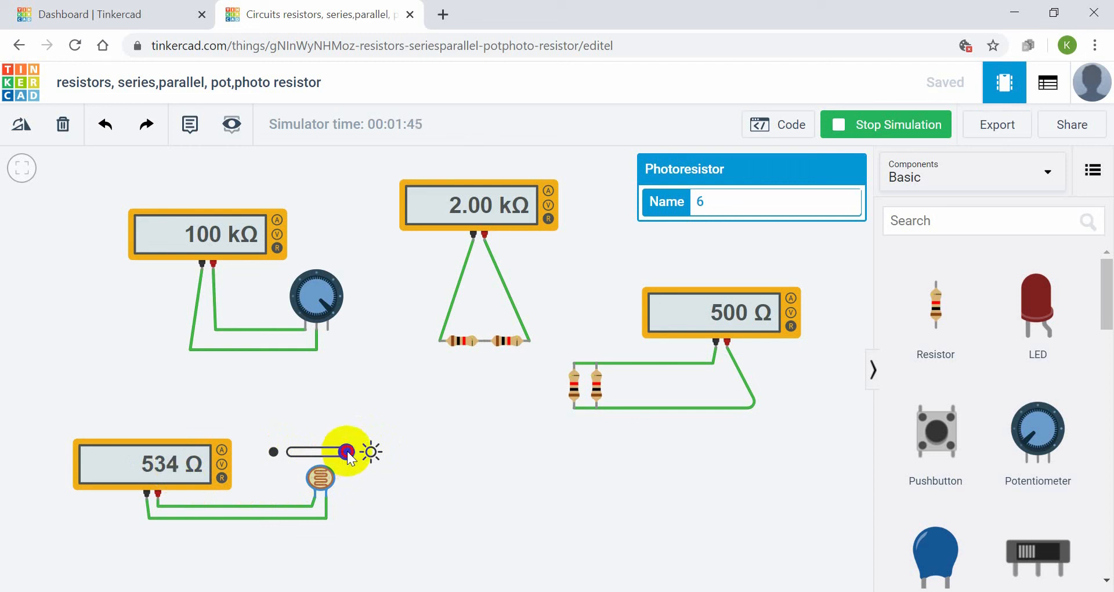
left_click_drag(348, 452, 264, 458)
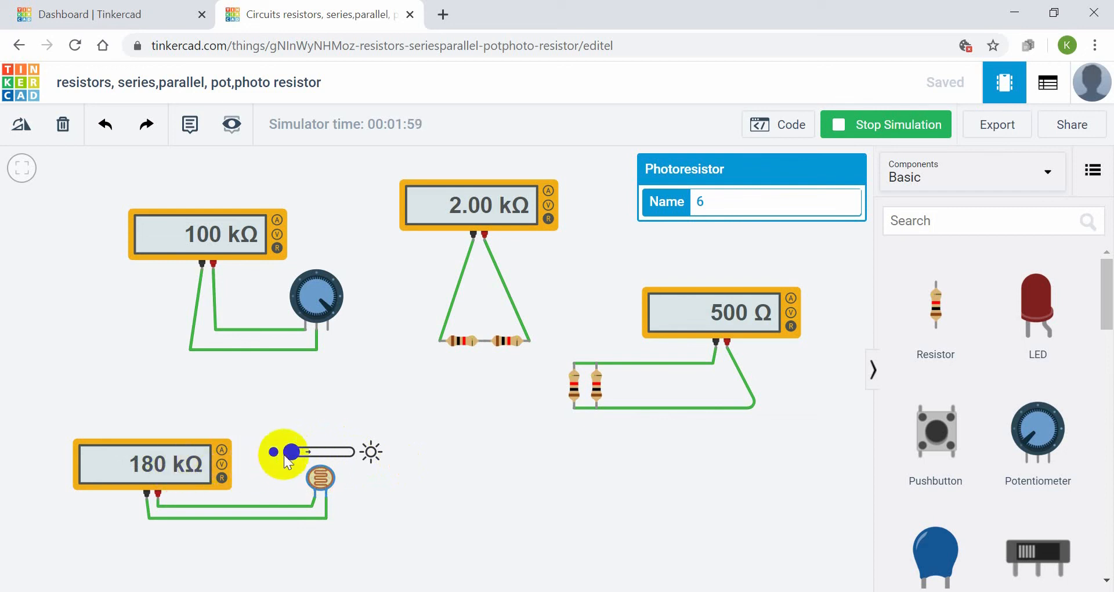
mouse_move(291, 452)
left_mouse_down()
mouse_move(358, 457)
mouse_move(289, 456)
left_mouse_up()
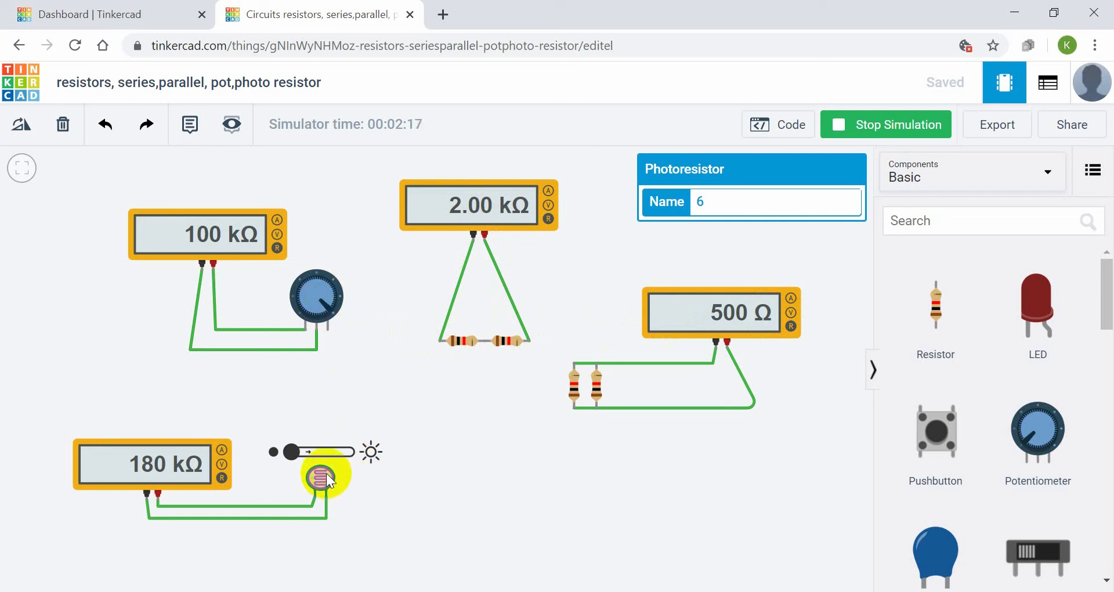
left_click_drag(288, 452, 358, 459)
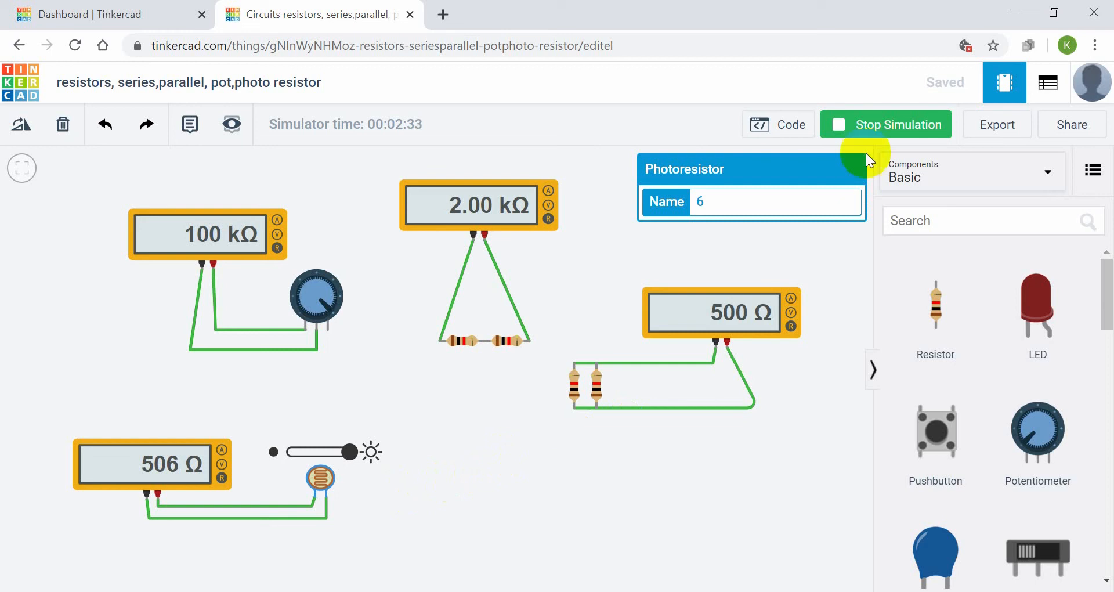
left_click(875, 126)
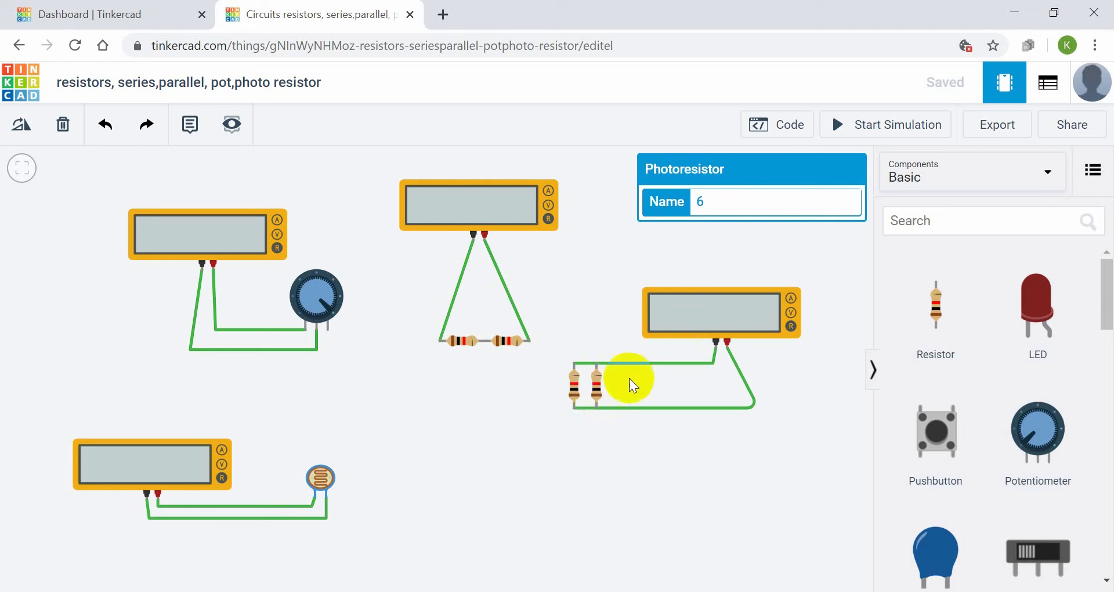
Step: Delete both parallel-connected resistors from the multimeter circuit
left_click(600, 392)
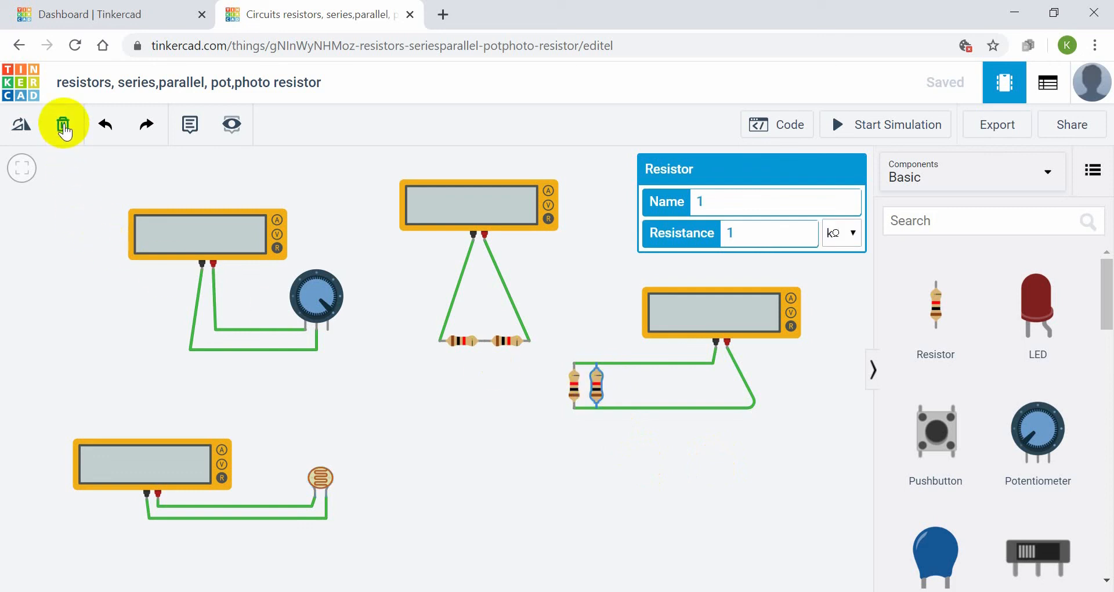
left_click(66, 132)
left_click(570, 386)
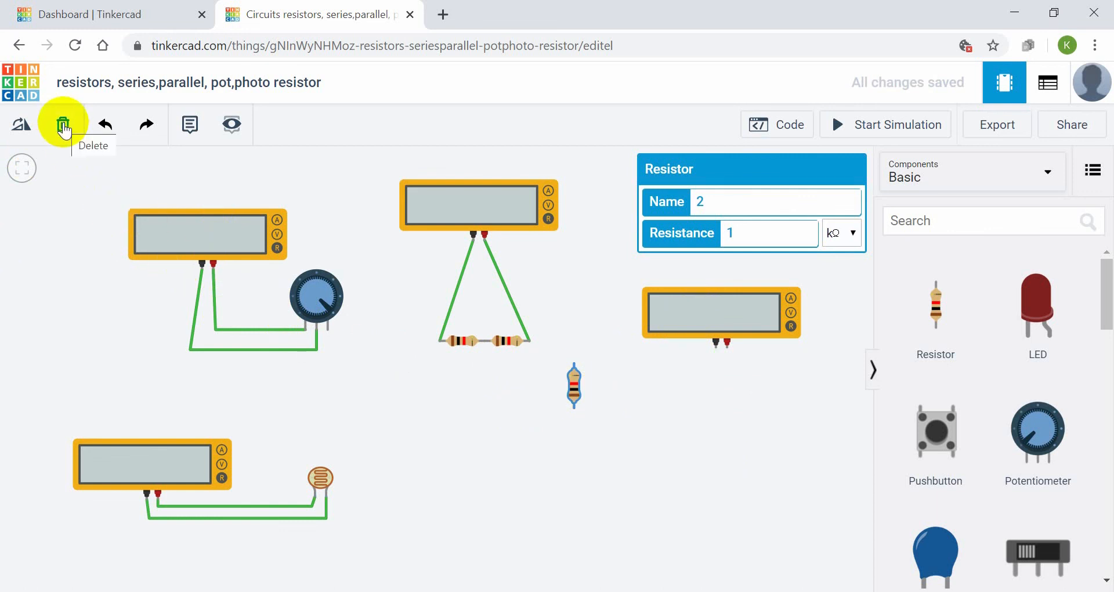
left_click(65, 131)
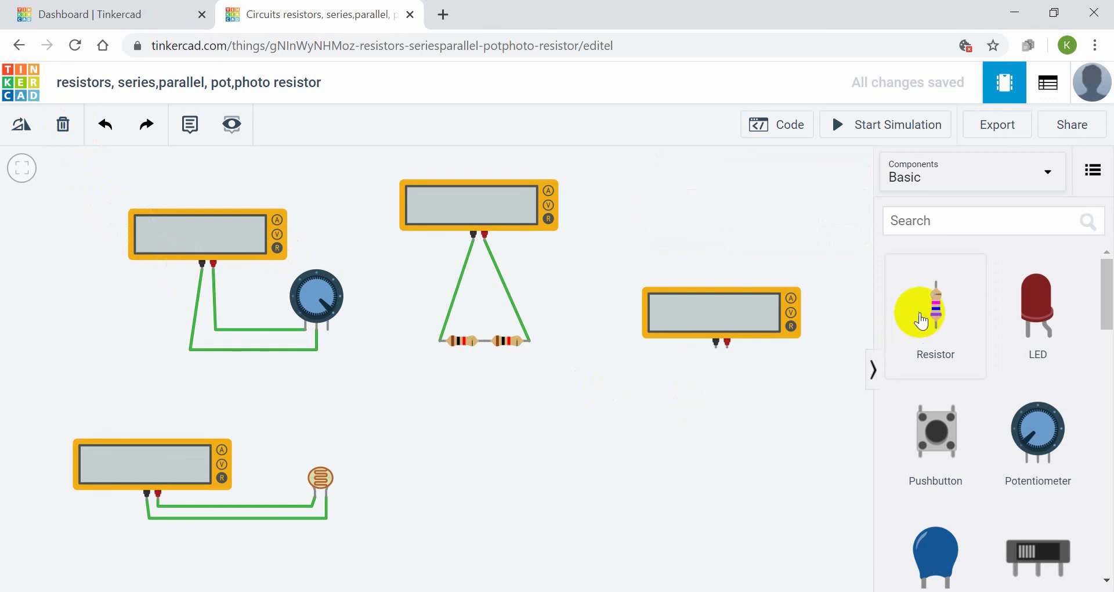
Step: Place two 1 kΩ resistors upright side by side below the unconnected multimeter and level them with each other
left_click(938, 312)
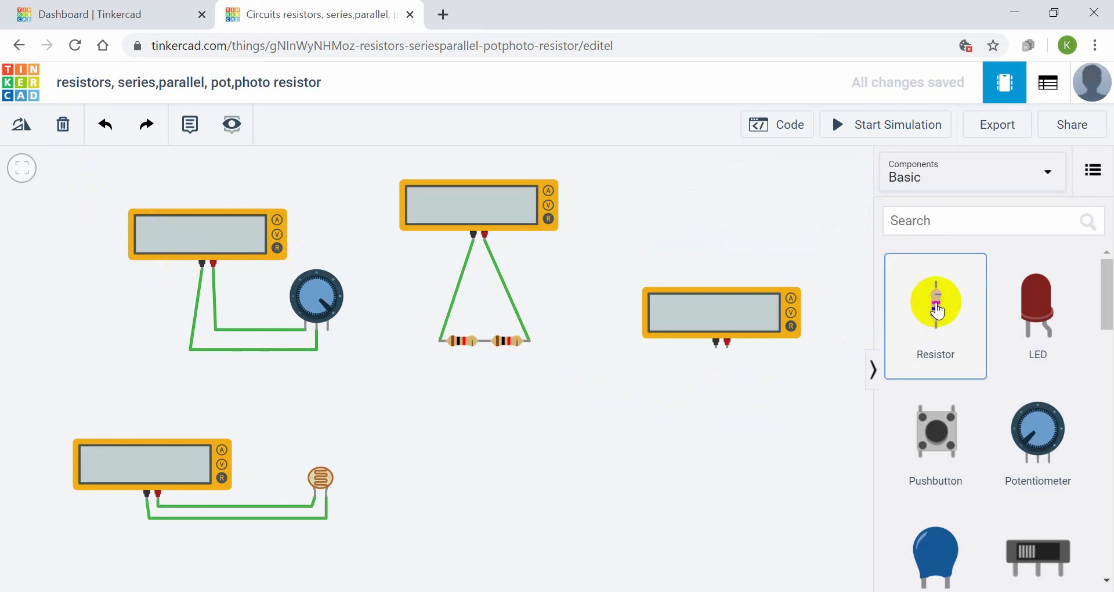
left_click_drag(938, 312, 674, 430)
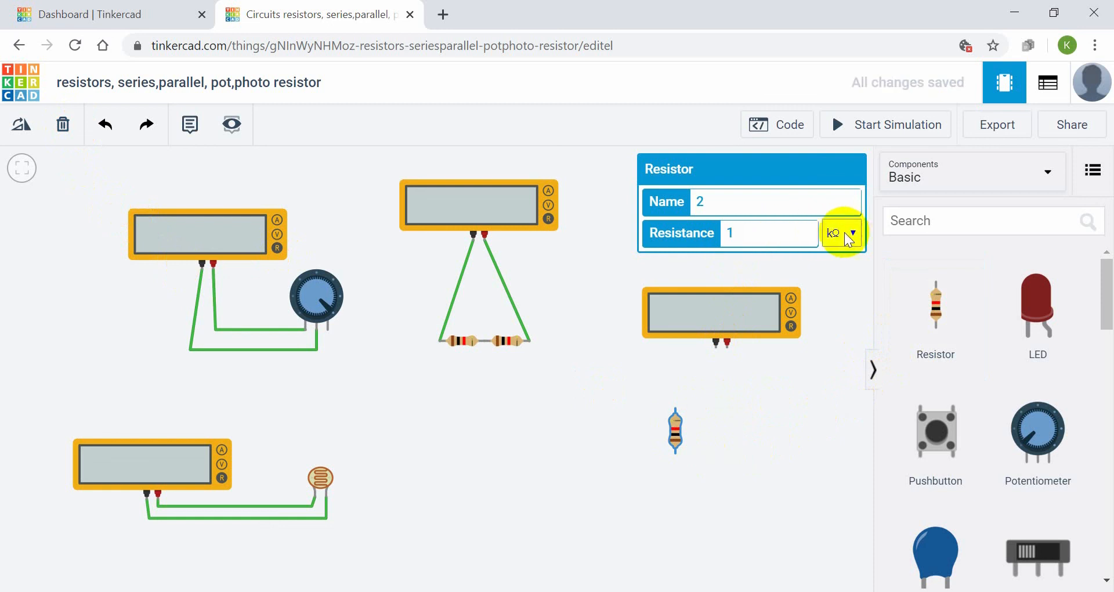
left_click_drag(935, 294, 711, 426)
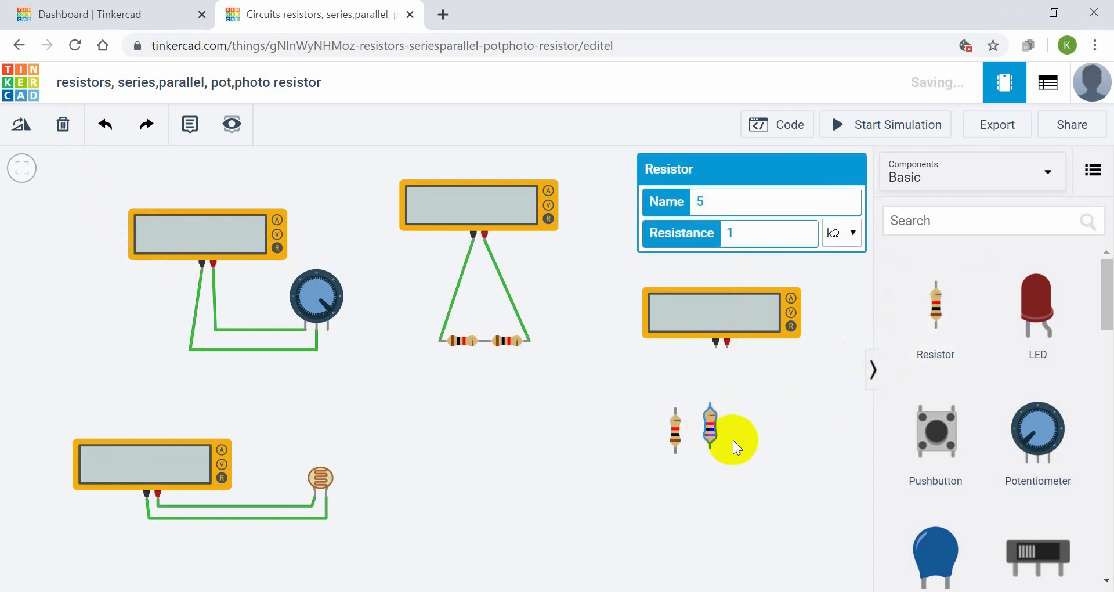
left_click(730, 444)
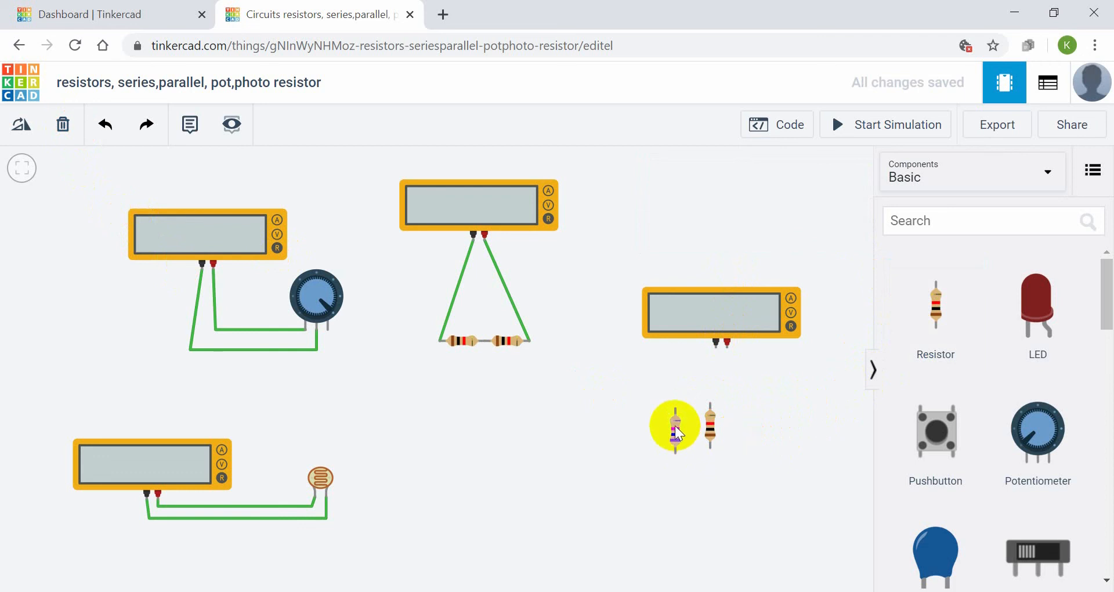
left_click(678, 431)
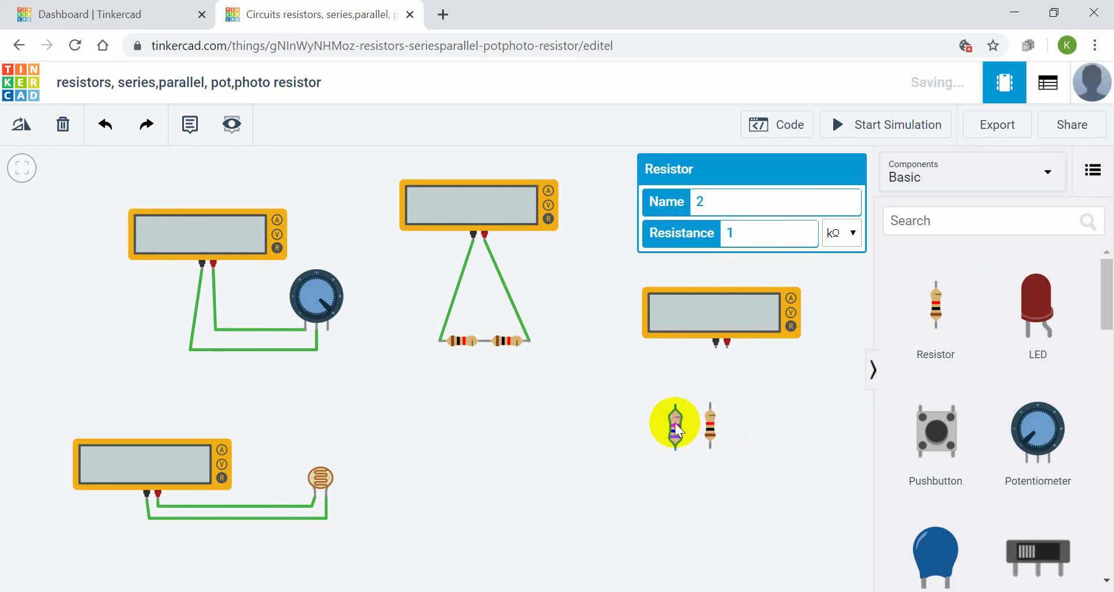
left_click(681, 429)
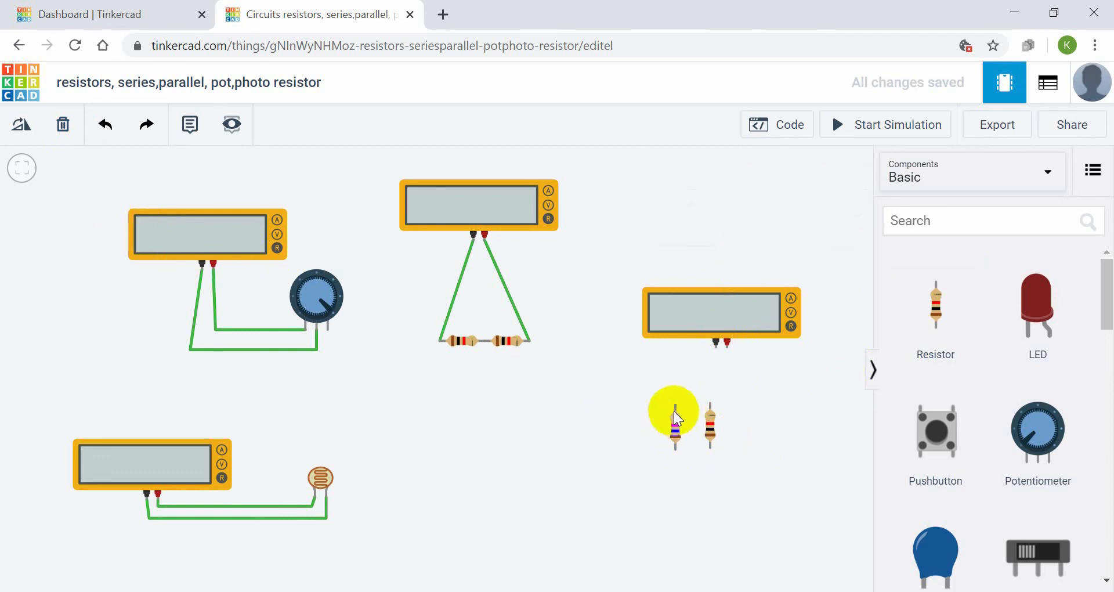
Step: Wire the two new resistors in parallel by joining their upper terminals and their lower terminals
left_click(677, 406)
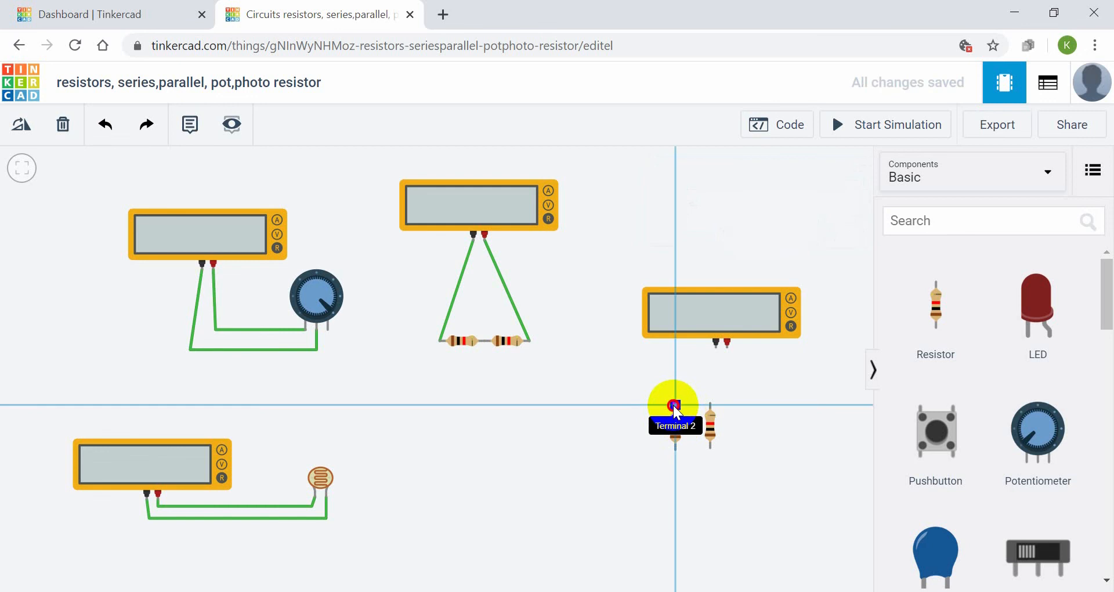
left_click(711, 405)
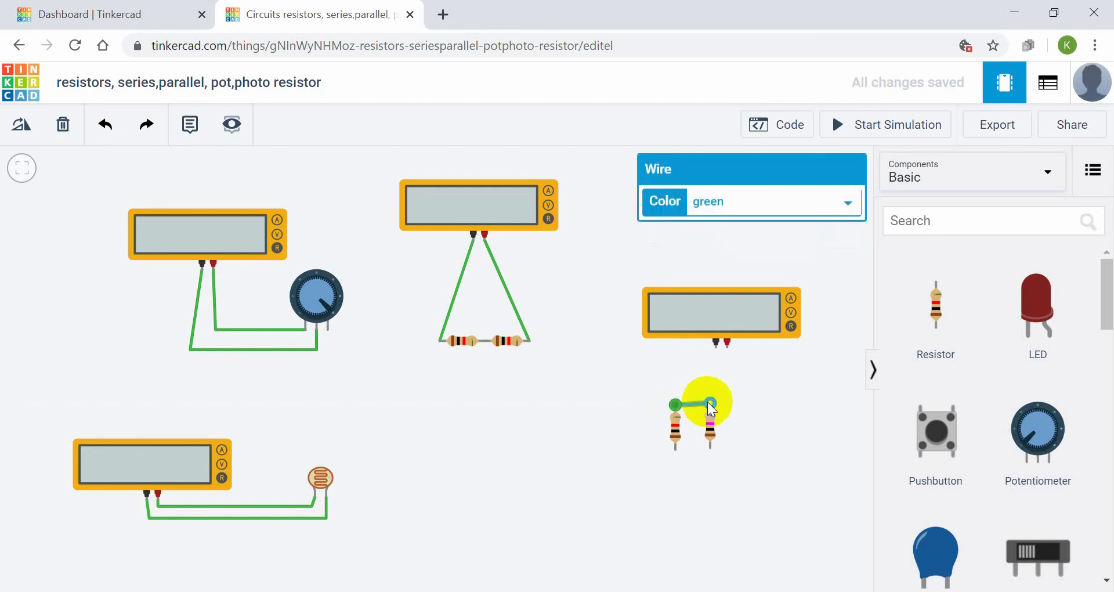
left_click(715, 474)
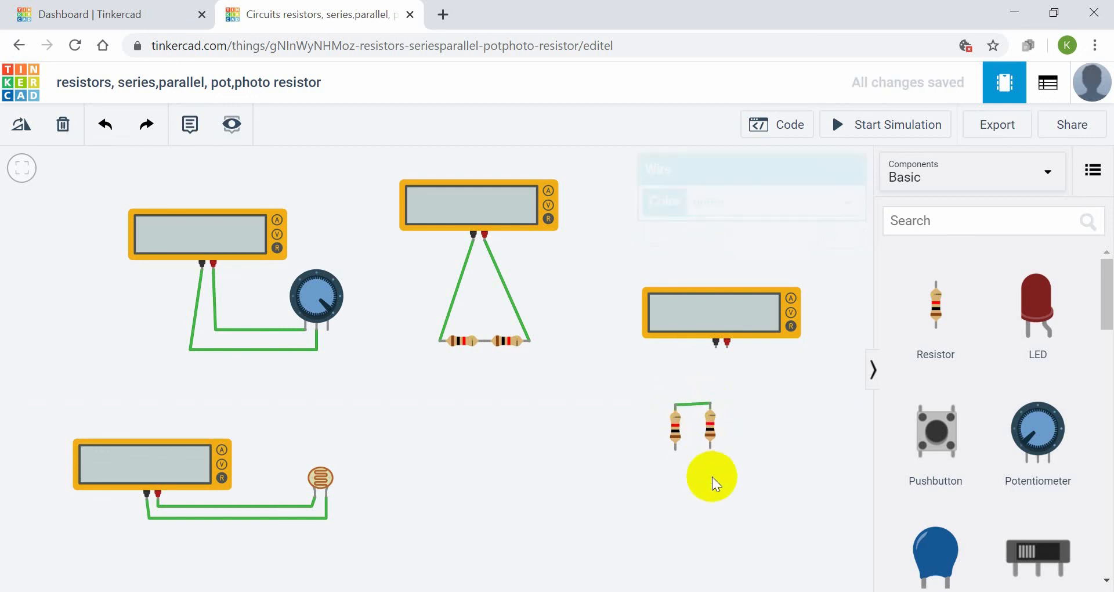
left_click(677, 450)
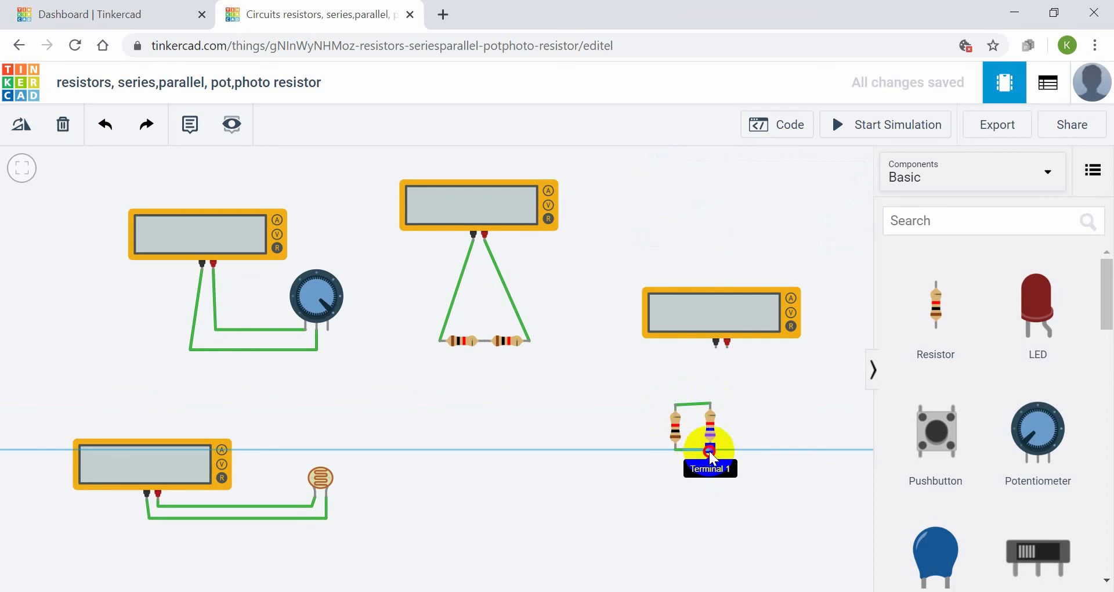
left_click(712, 449)
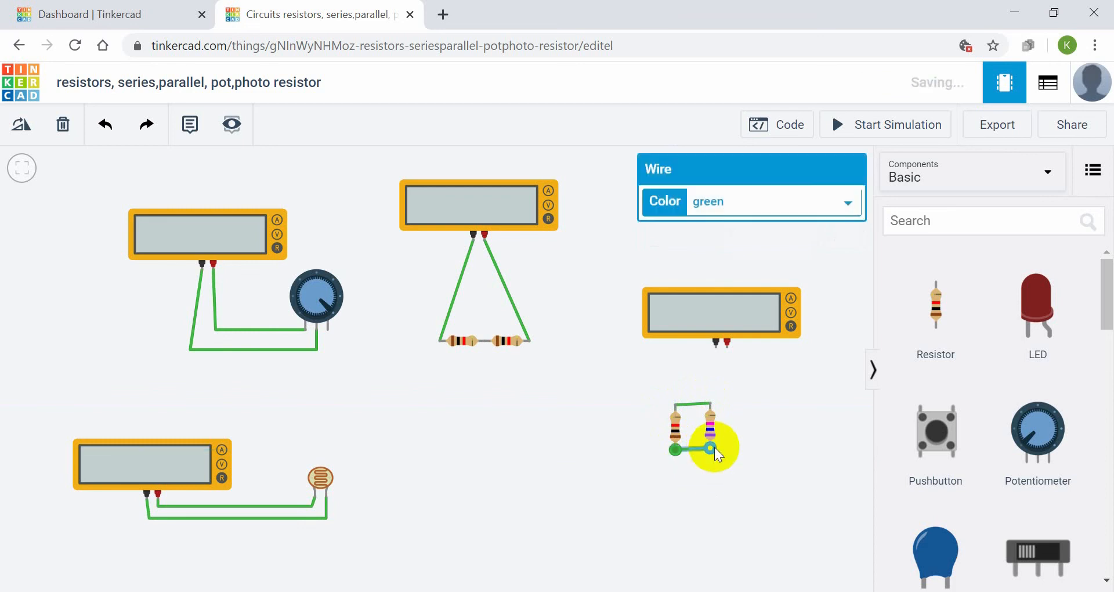
left_click(720, 473)
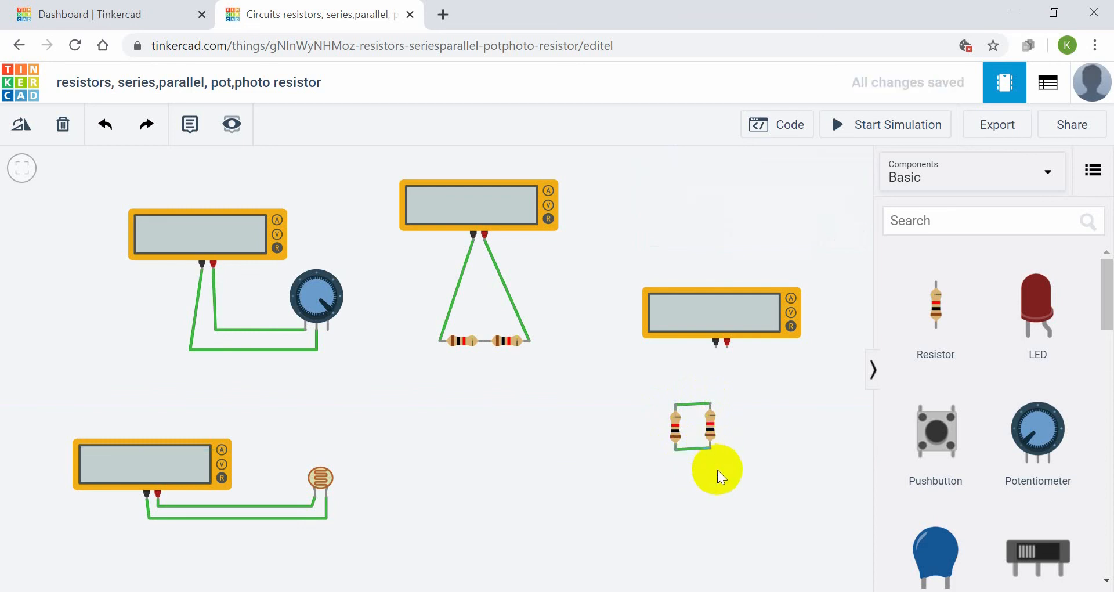
Step: Wire the upper junction of the parallel resistors to the multimeter's negative terminal
left_click(712, 402)
left_click(716, 350)
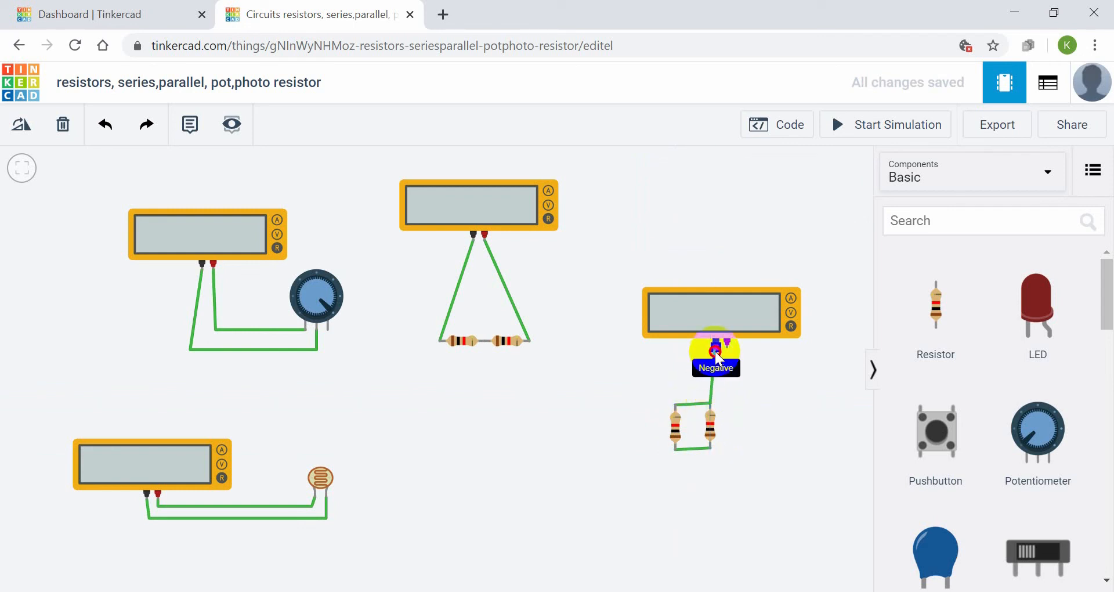
left_click(716, 348)
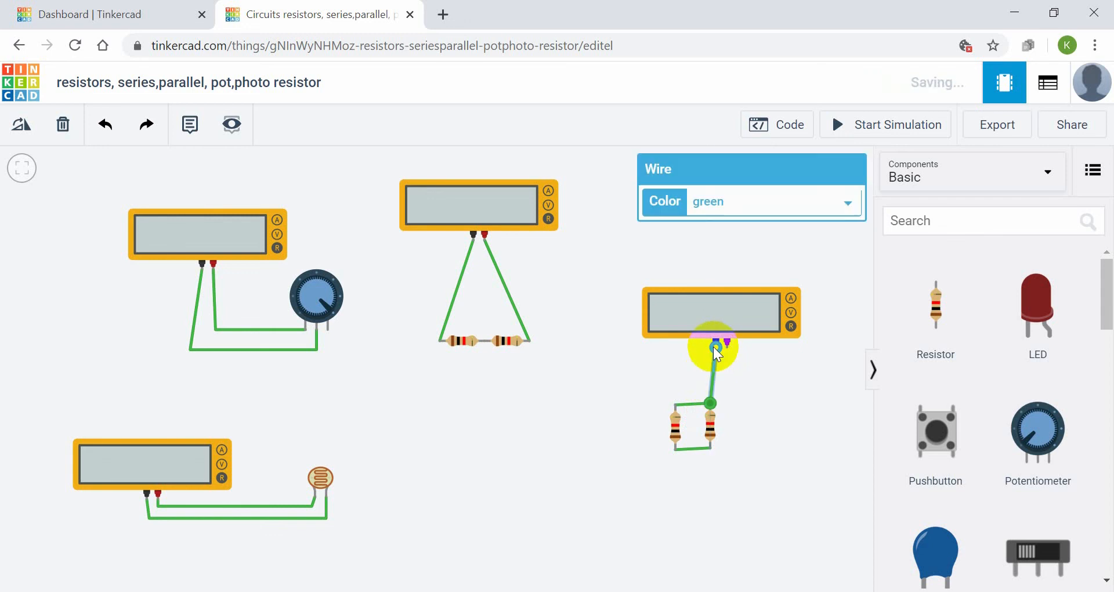
left_click(738, 392)
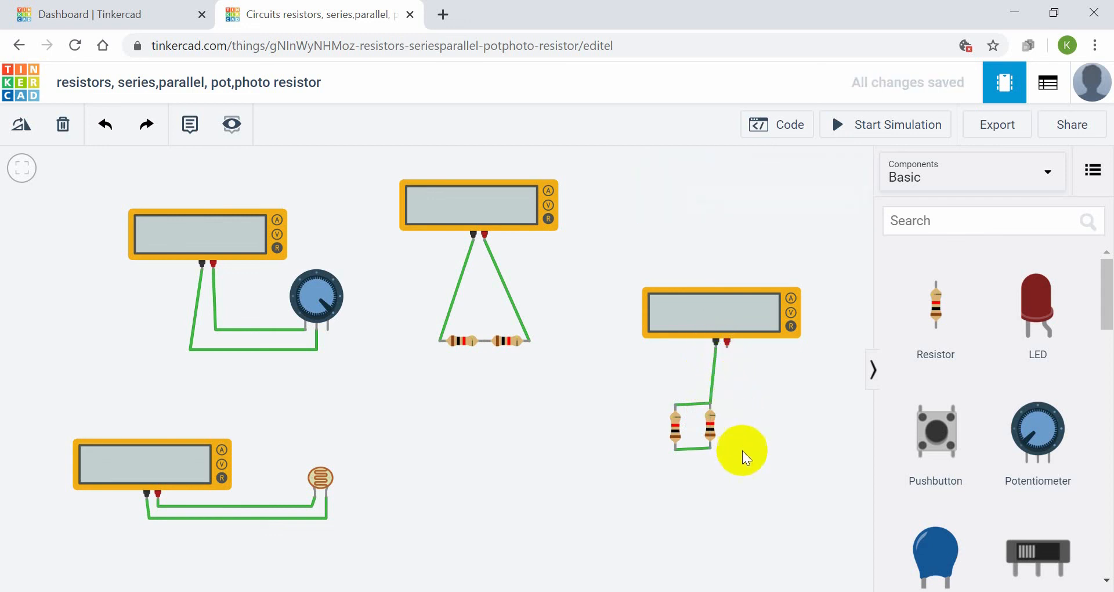
Step: Wire the lower junction of the parallel resistors to the multimeter's positive terminal, with a bend beside the resistor
left_click(713, 450)
left_click(727, 443)
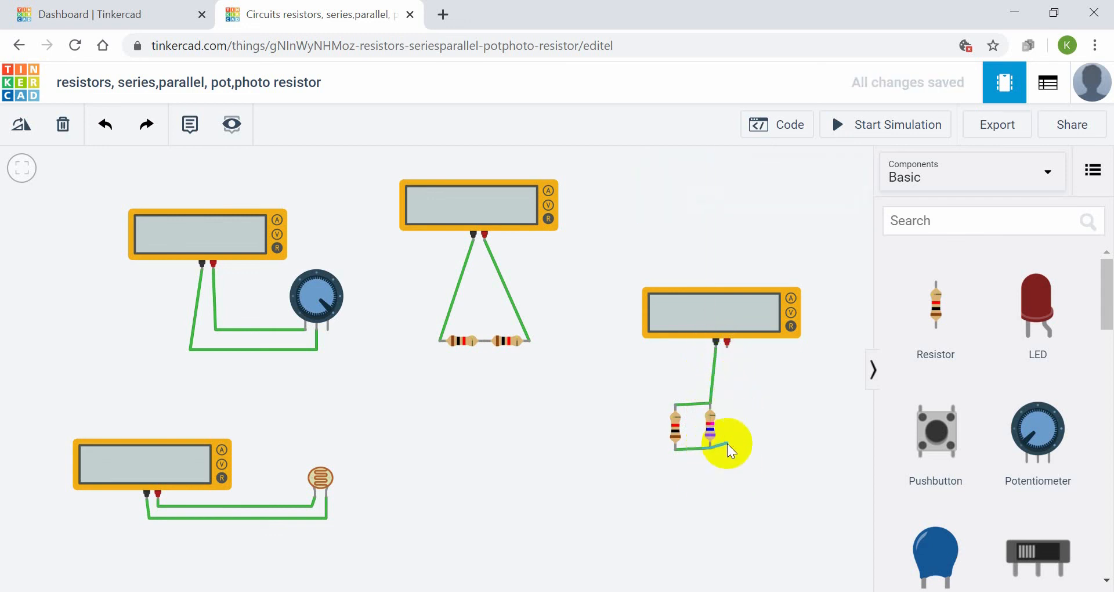
left_click(733, 355)
left_click(784, 423)
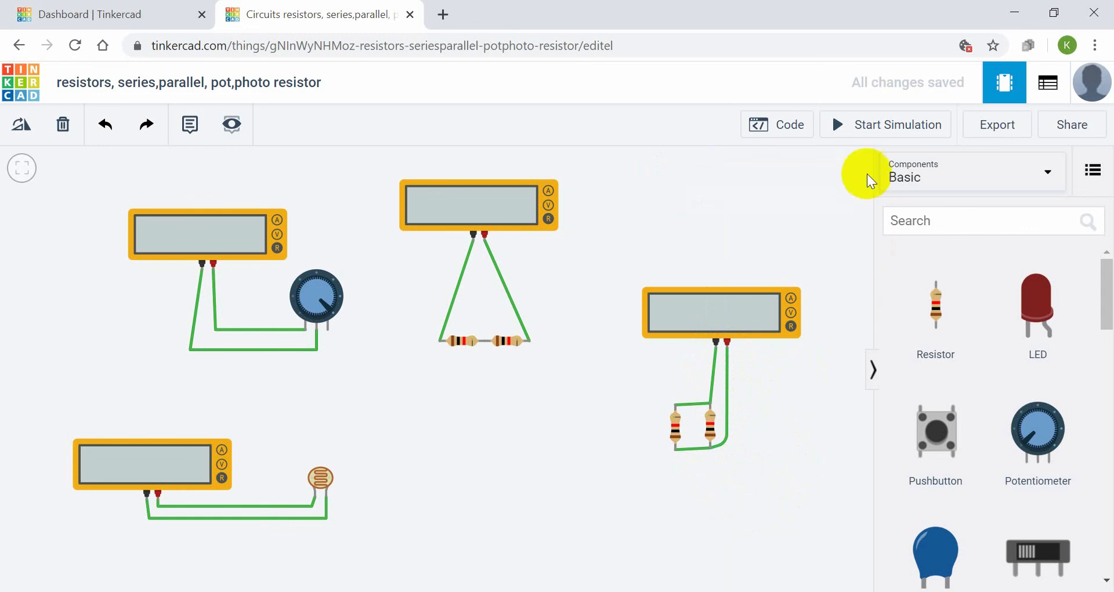
Step: Run the simulation to read the resistances of the potentiometer, photoresistor, series resistors and parallel resistors
left_click(871, 135)
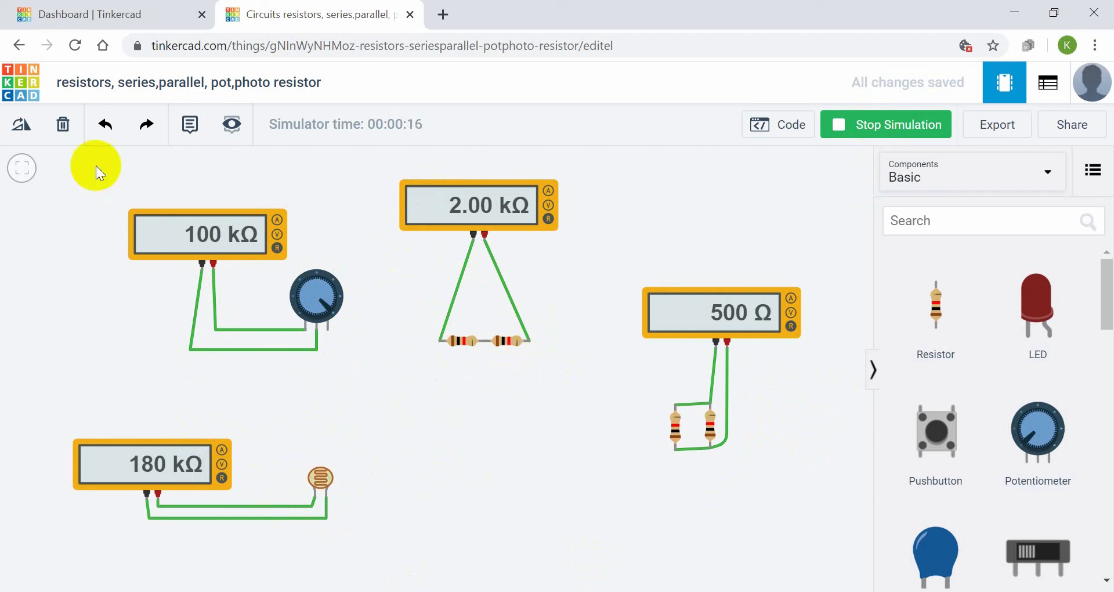
Step: Return to the circuits dashboard and open the design "circuit V,I,R" for editing
left_click(22, 96)
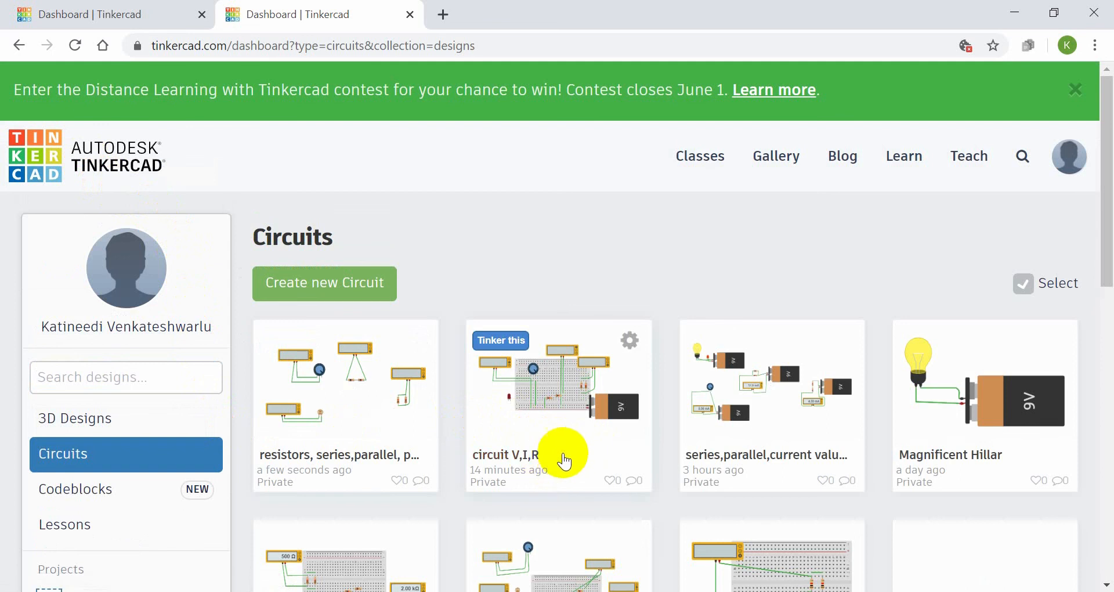
left_click(561, 456)
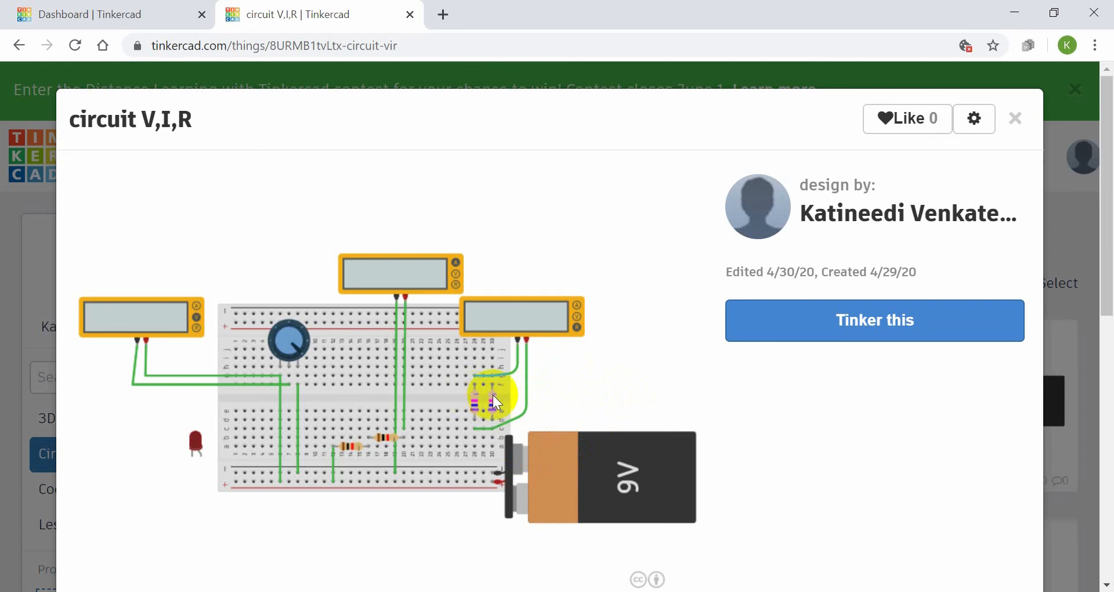
left_click(810, 332)
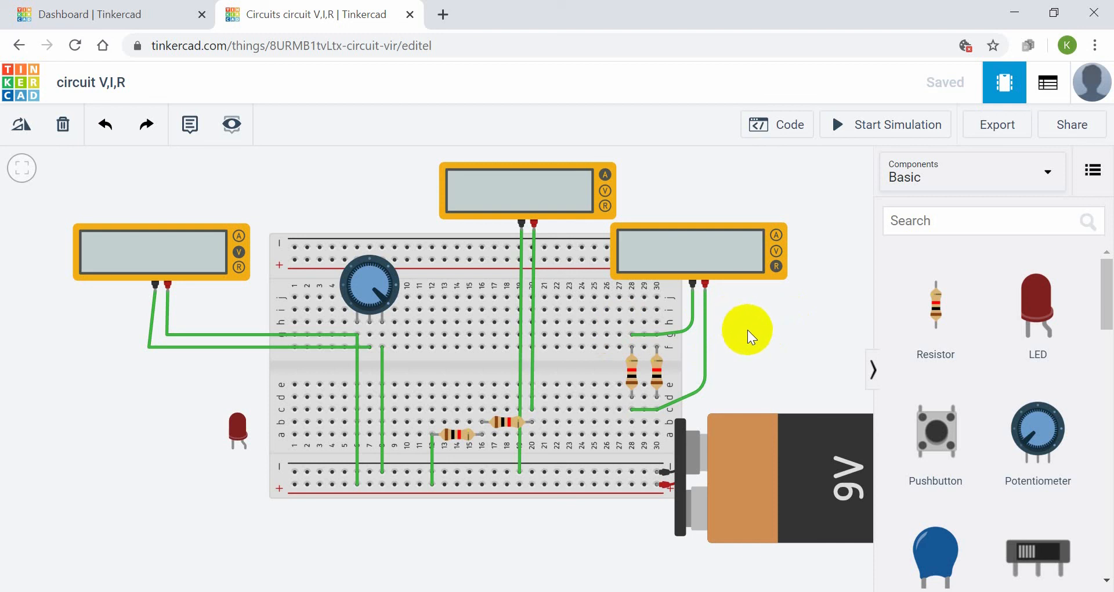
Step: Delete the 9V battery connected to the breadboard's lower power rails
left_click(803, 450)
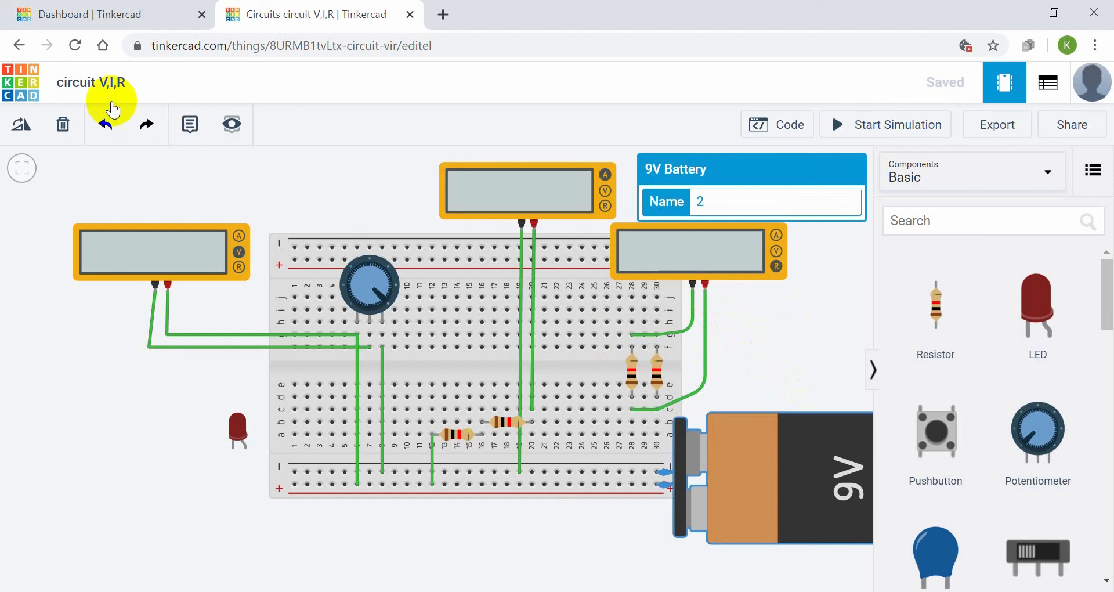
left_click(63, 127)
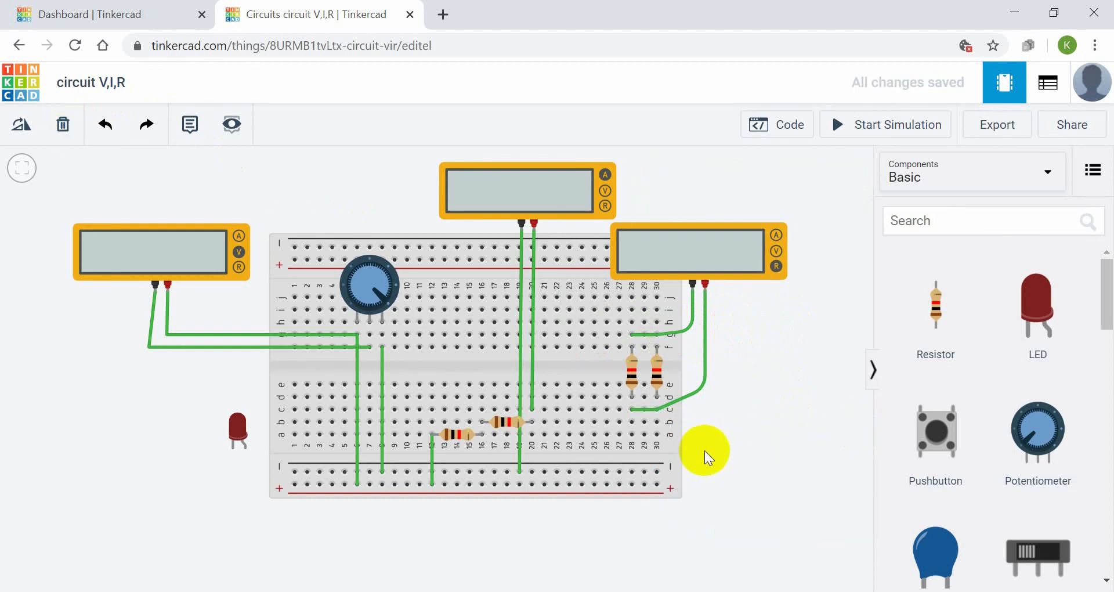
Step: Search the component library for "9vbattery" and go back to the Basic components list
left_click(921, 218)
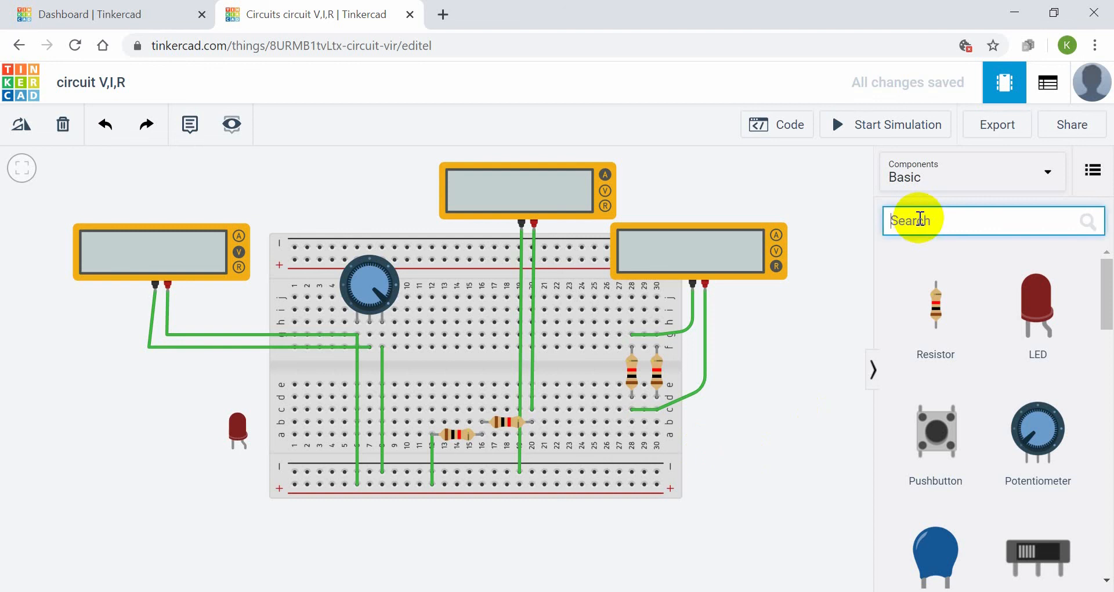
type("9")
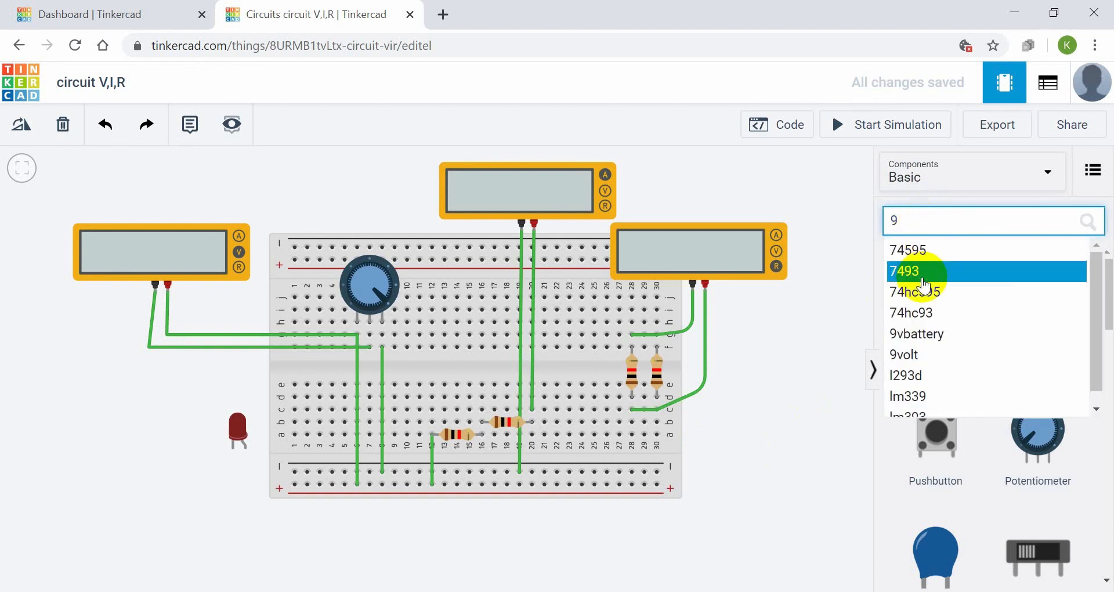
left_click(928, 333)
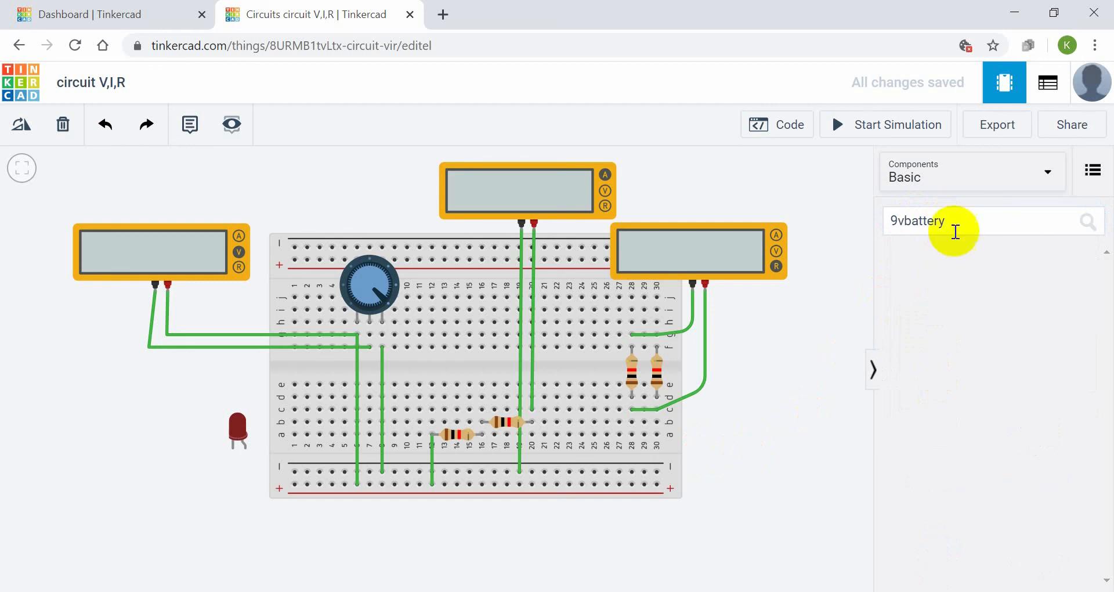
left_click(985, 187)
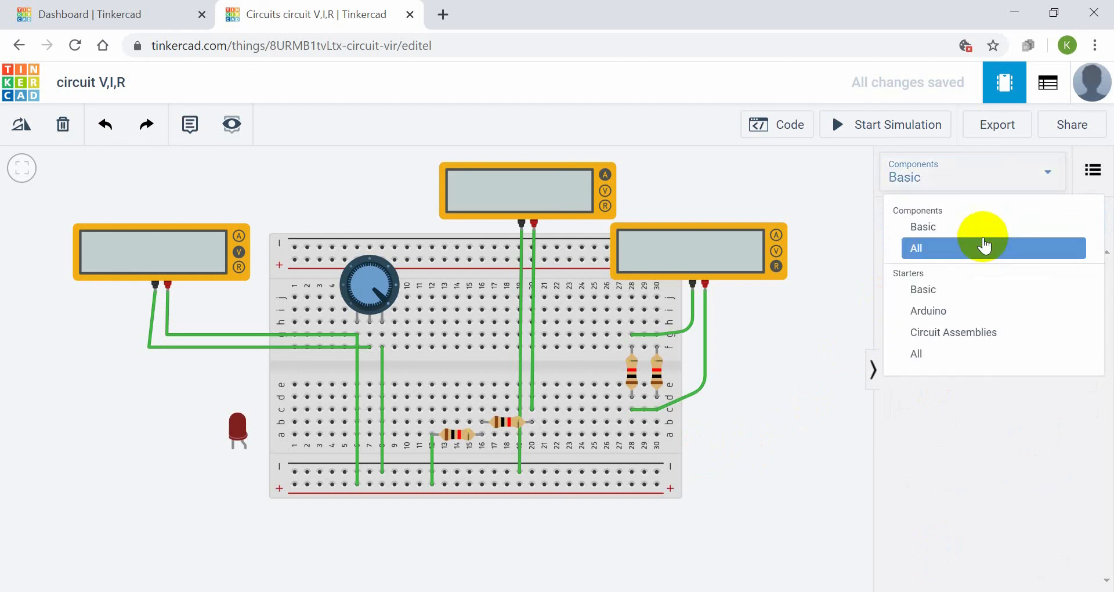
left_click(953, 231)
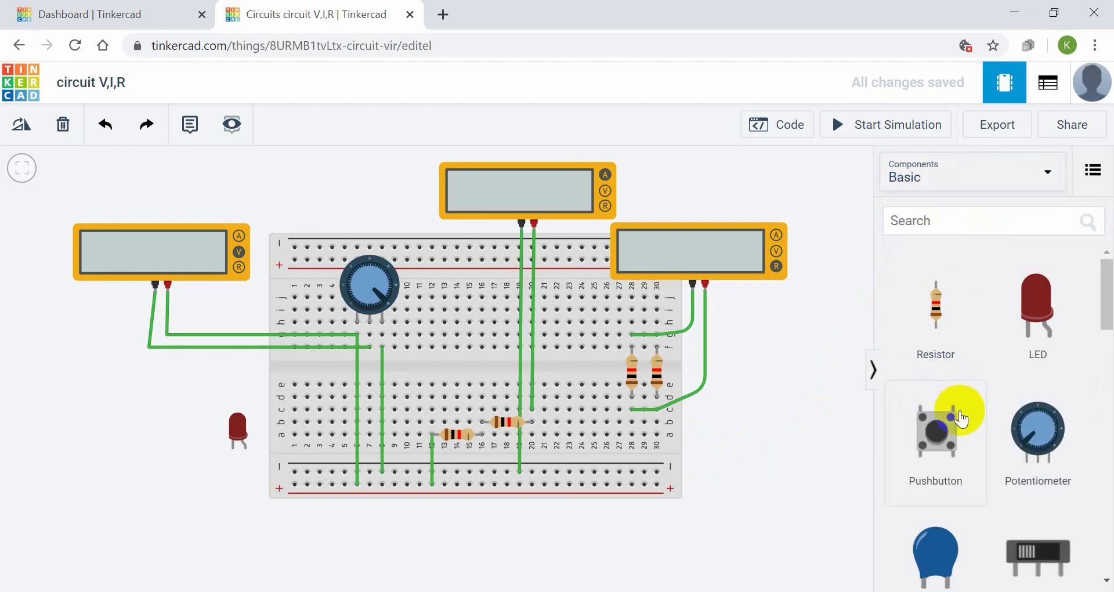
Step: Place a new 9V battery beside the lower power-rail end of the breadboard, clear of the board
scroll(961, 430, "down", 3)
left_click_drag(961, 514, 719, 475)
left_click(777, 501)
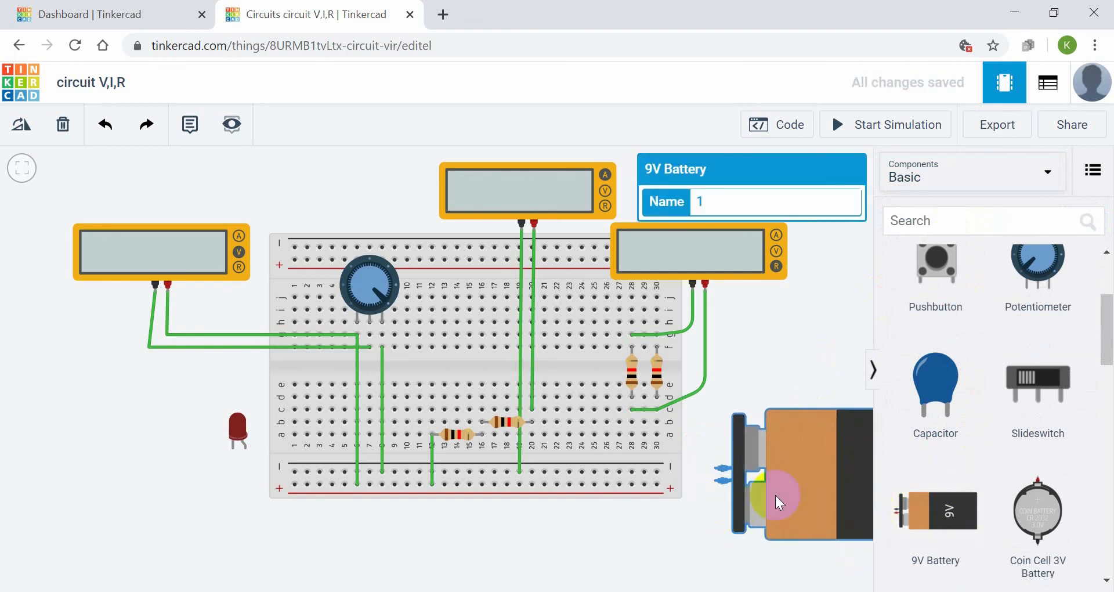
left_click_drag(799, 491, 767, 526)
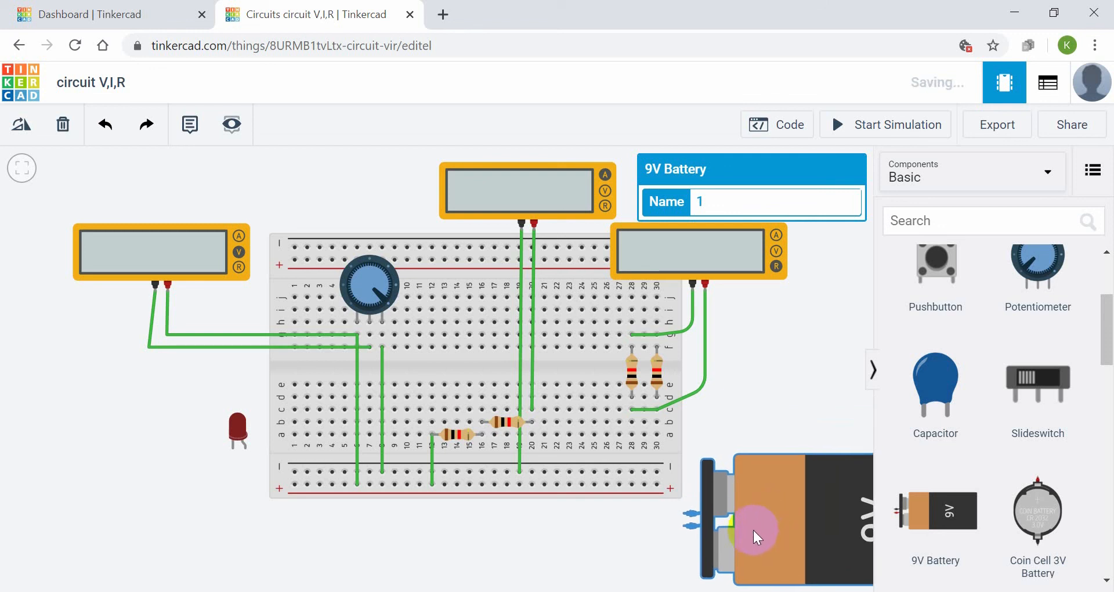
Step: Wire the battery's positive terminal to the breadboard's lower positive rail at column 30
left_click(687, 528)
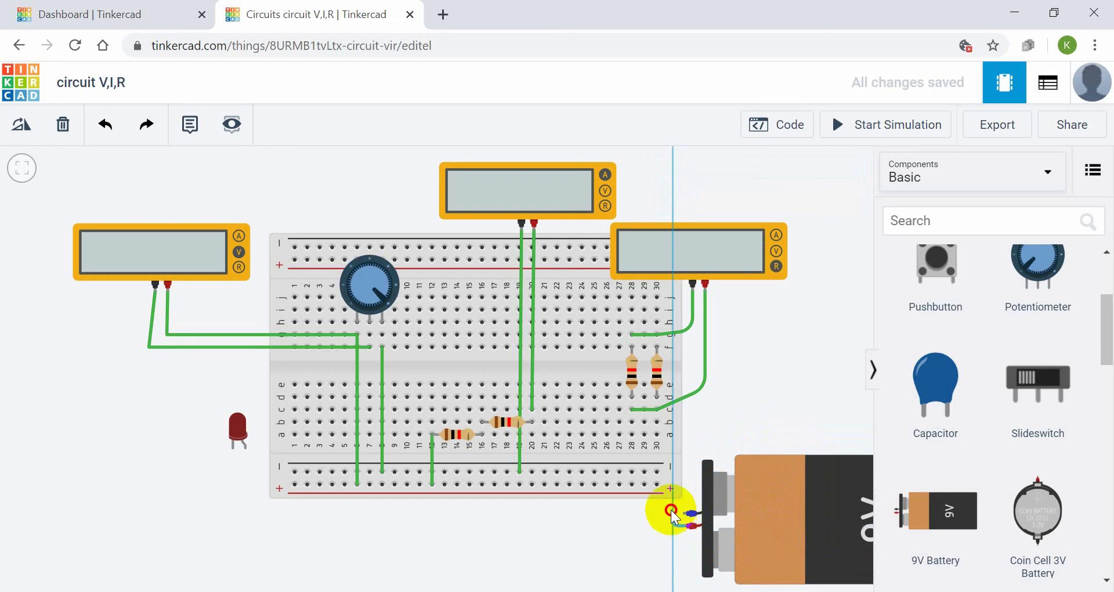
left_click(660, 489)
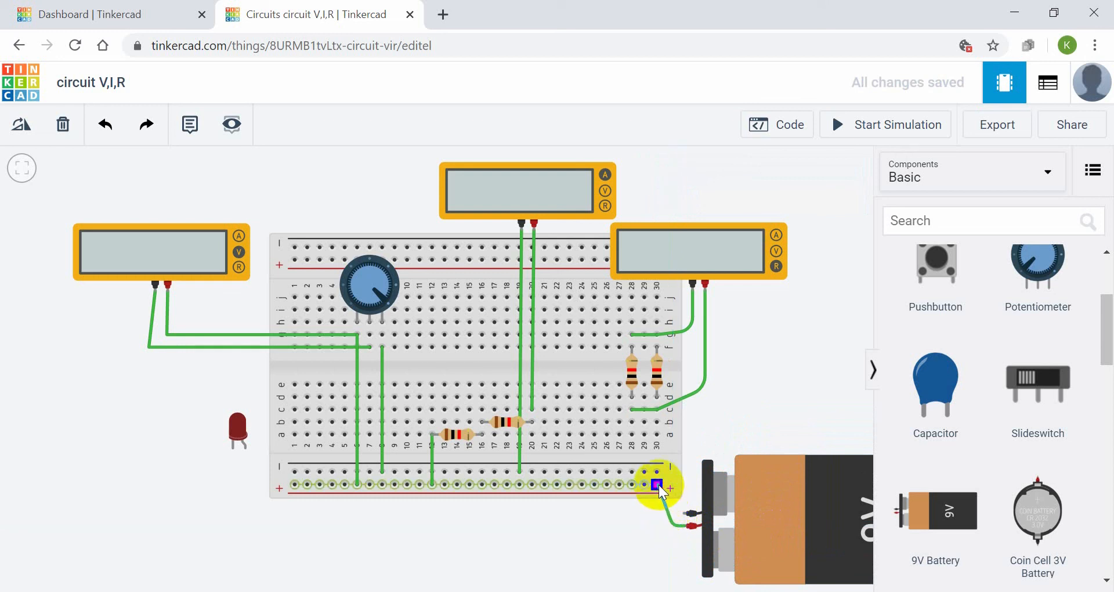
left_click(660, 485)
left_click(625, 514)
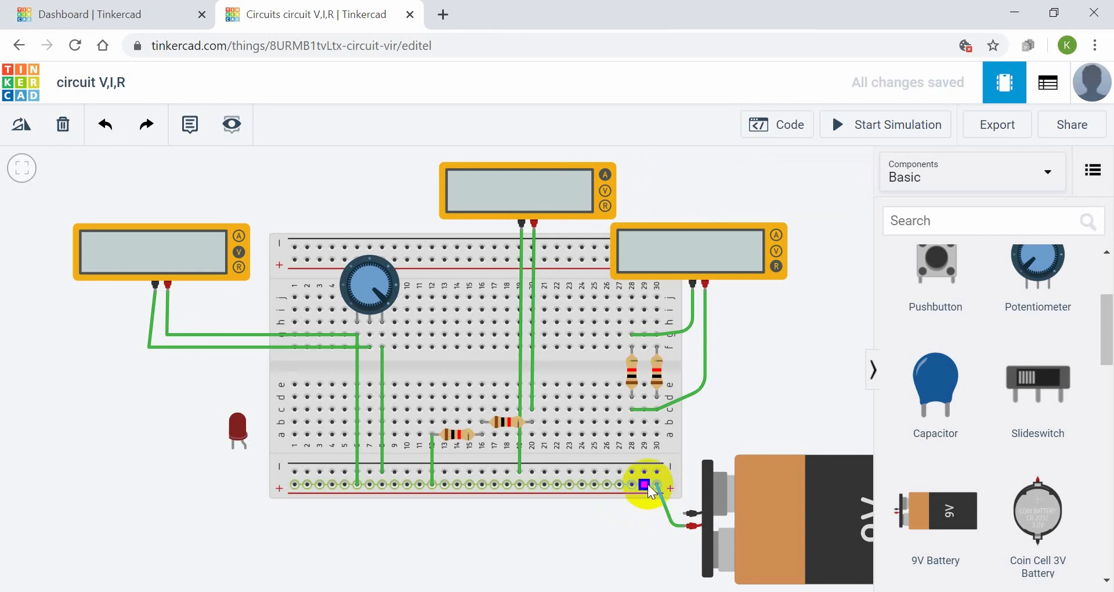
left_click(768, 508)
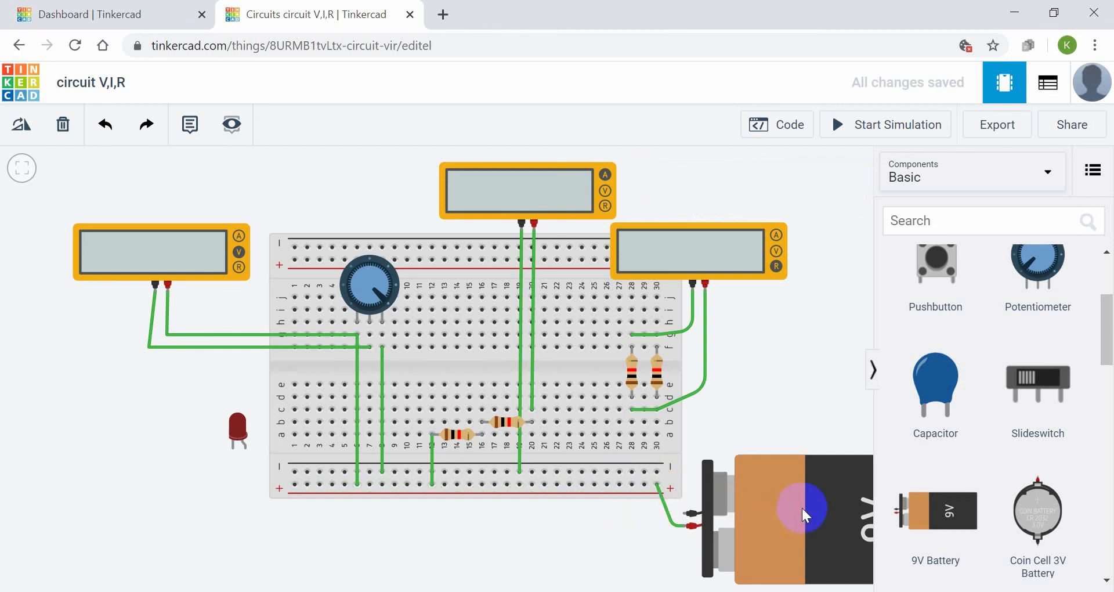
Step: Reposition the 9V battery just beyond the column 30 end of the breadboard, leaving a gap for its wires
left_click_drag(803, 509, 791, 510)
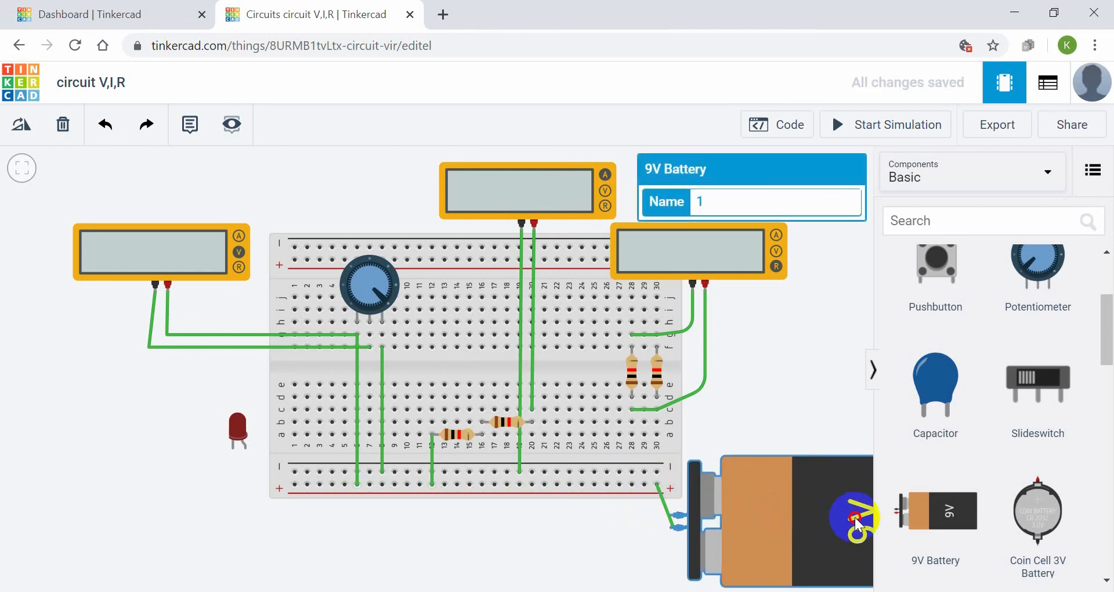
left_click_drag(858, 524, 843, 525)
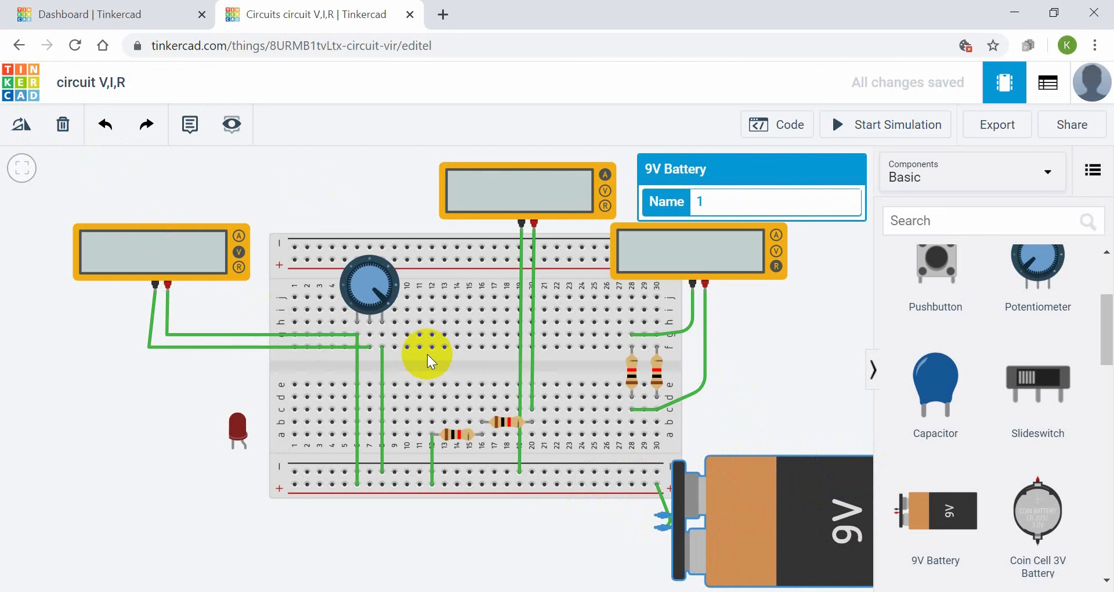
scroll(428, 354, "down", 2)
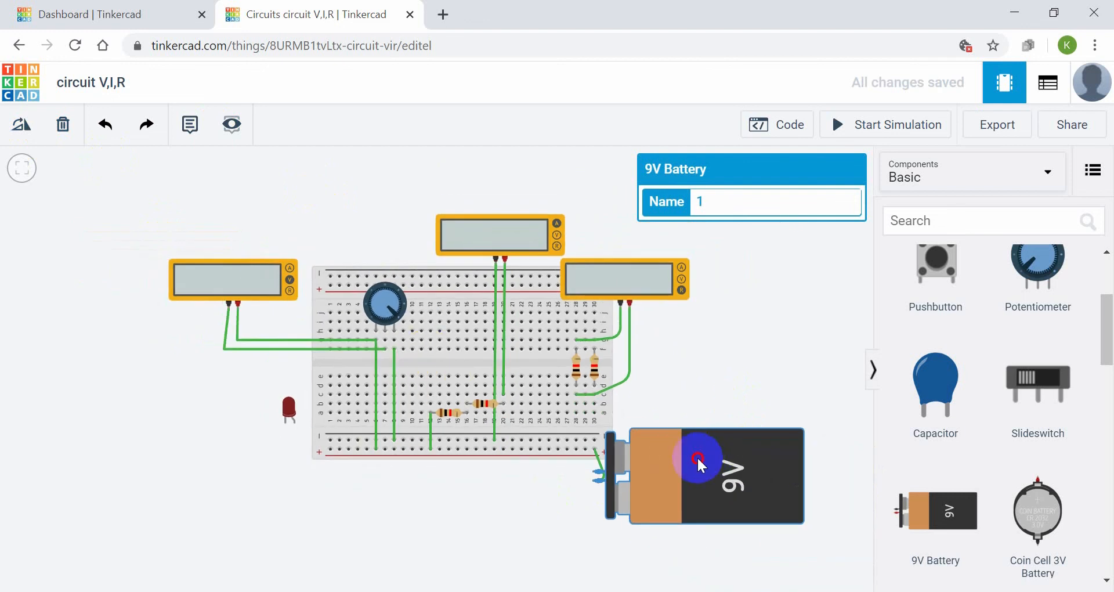
left_click_drag(702, 454, 726, 455)
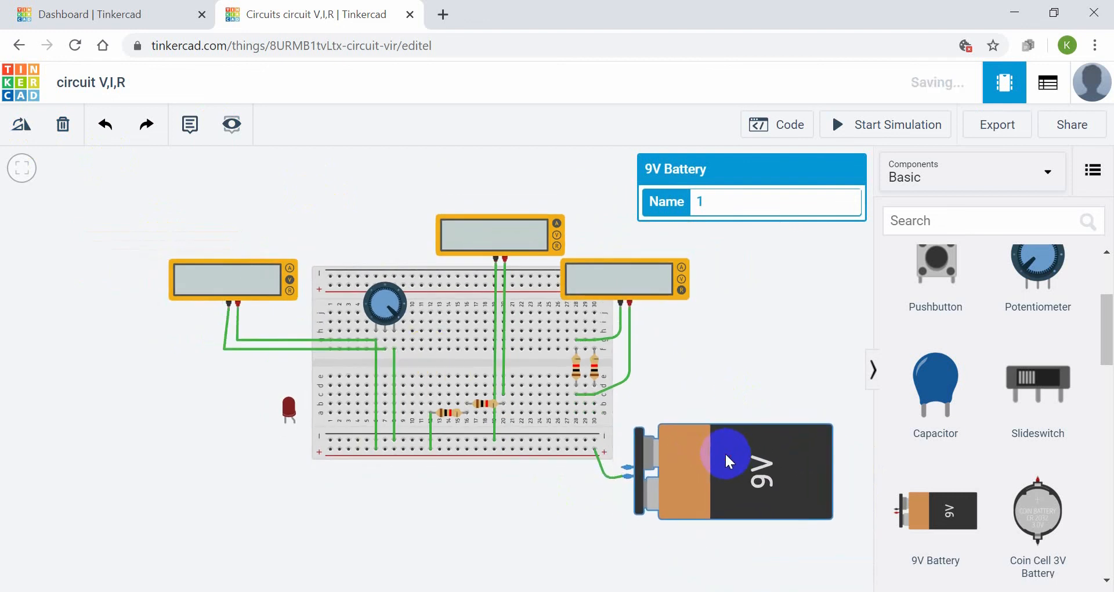
Step: Wire the battery's negative terminal to the breadboard's lower negative rail at column 30
left_click(624, 465)
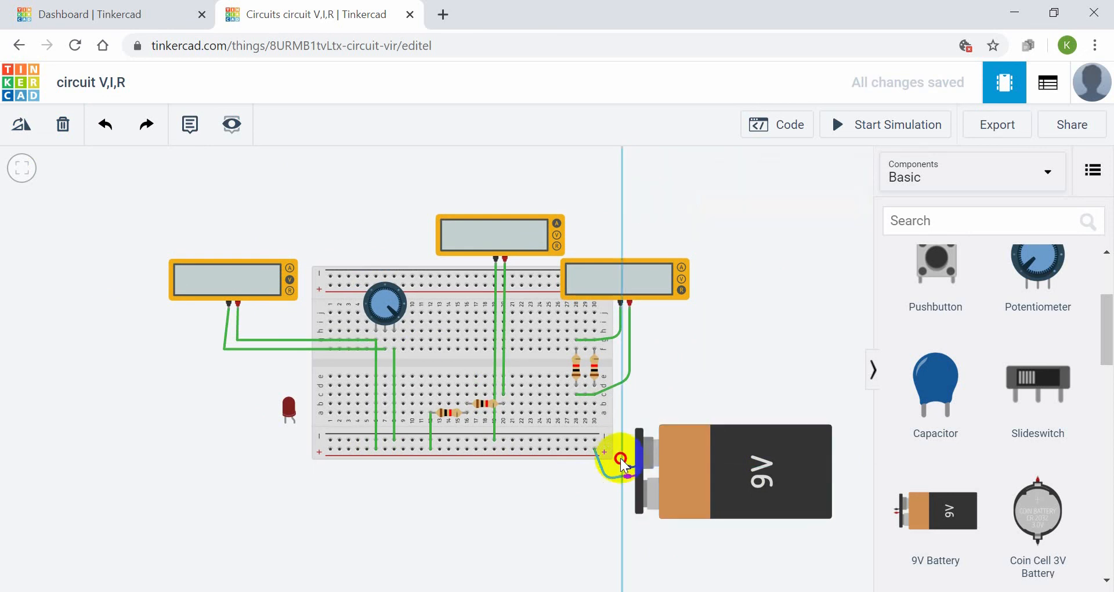
left_click(596, 440)
left_click(642, 398)
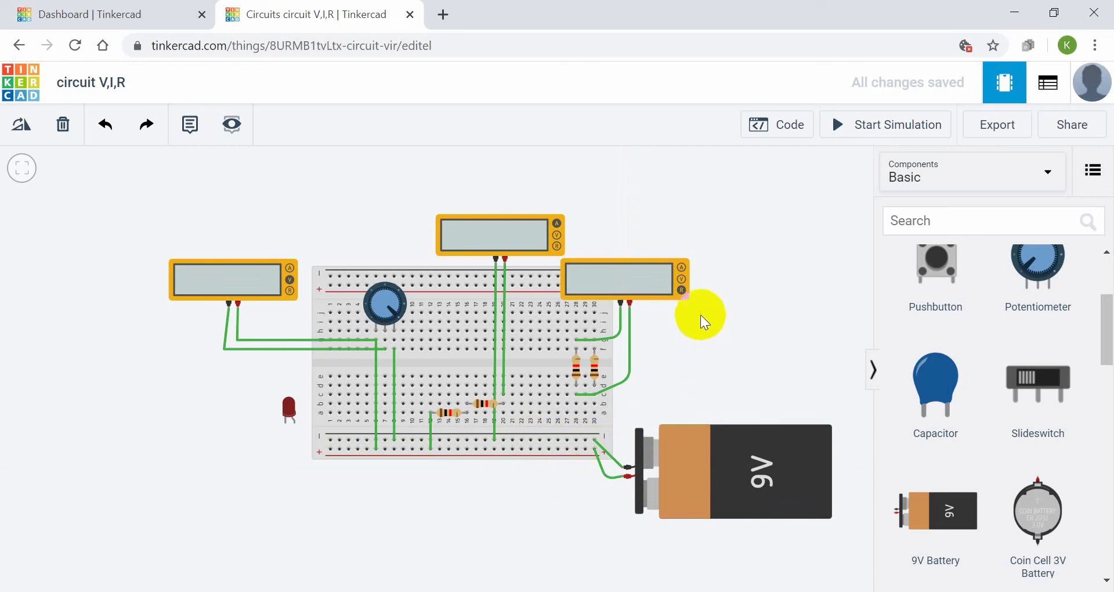
Step: Inspect the measuring modes of the multimeters on the parallel resistors and on the series resistors
left_click(650, 267)
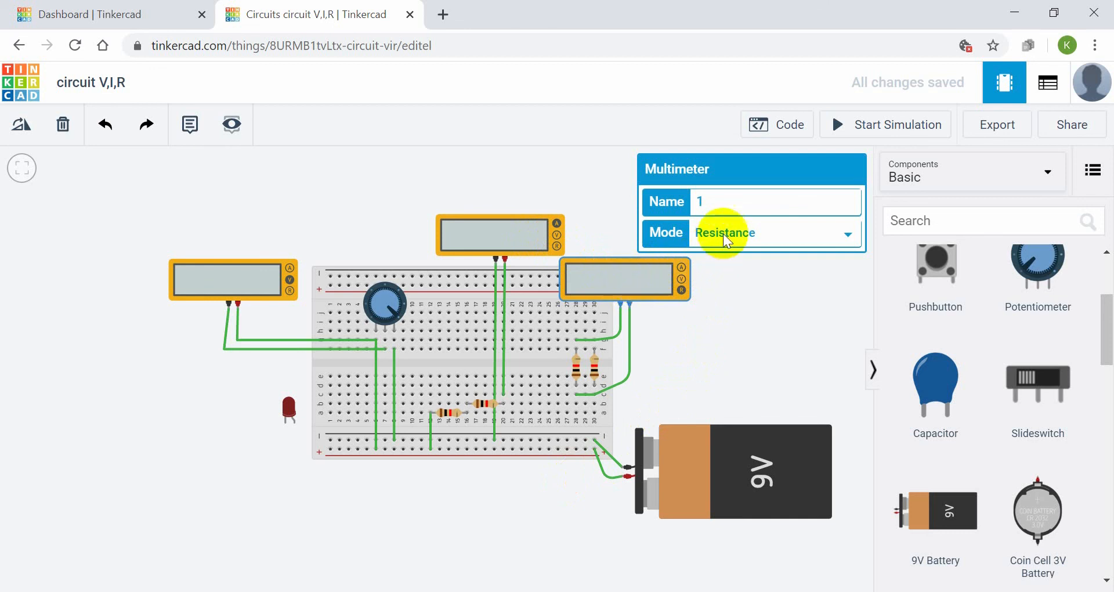
left_click(486, 237)
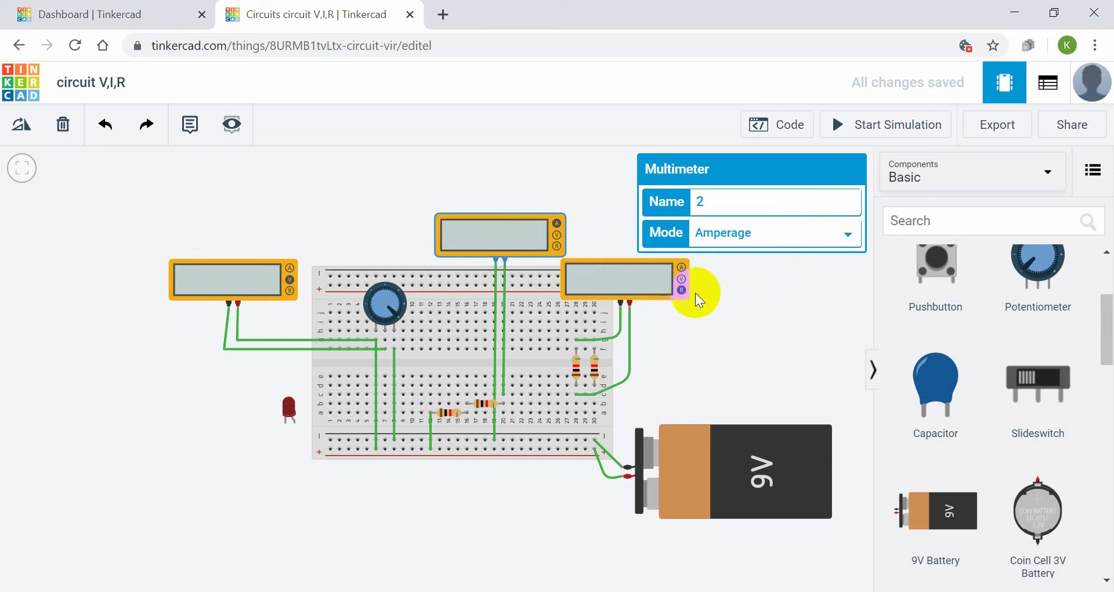
left_click(629, 280)
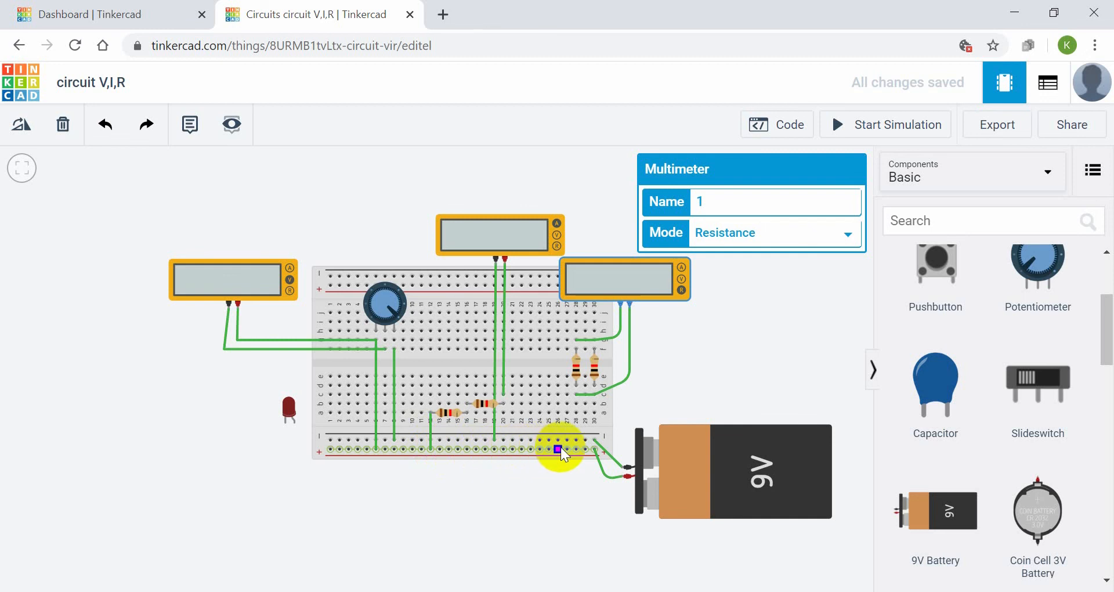
Step: Trace the current path from the lower positive rail through the series resistors and their multimeter to the negative rail
left_click(429, 448)
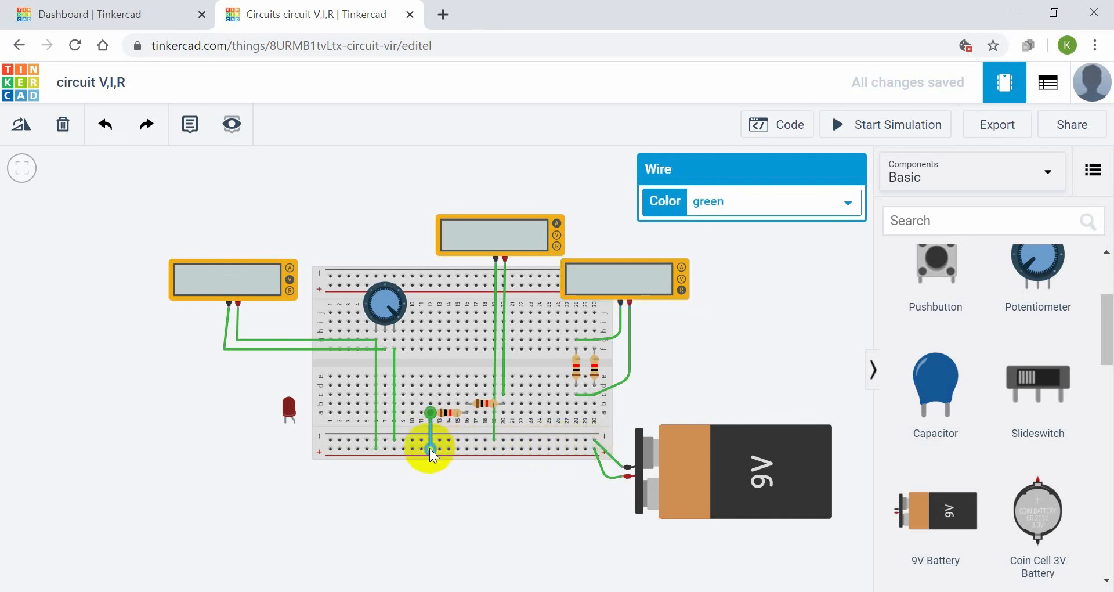
left_click_drag(430, 449, 440, 448)
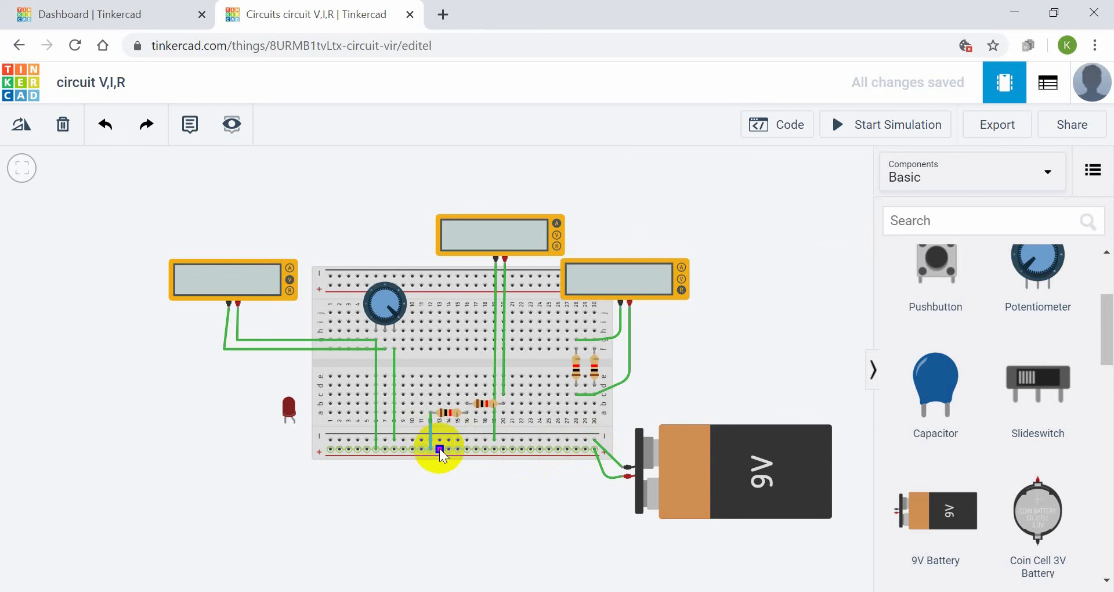
mouse_move(440, 448)
left_mouse_down()
mouse_move(424, 448)
mouse_move(434, 440)
left_mouse_up()
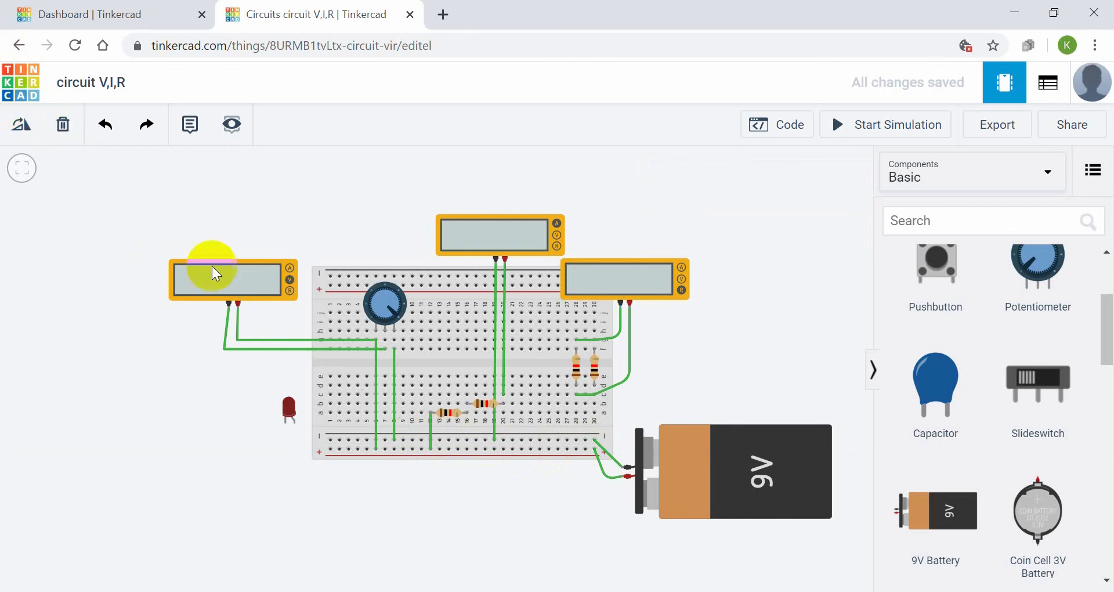
left_click(437, 414)
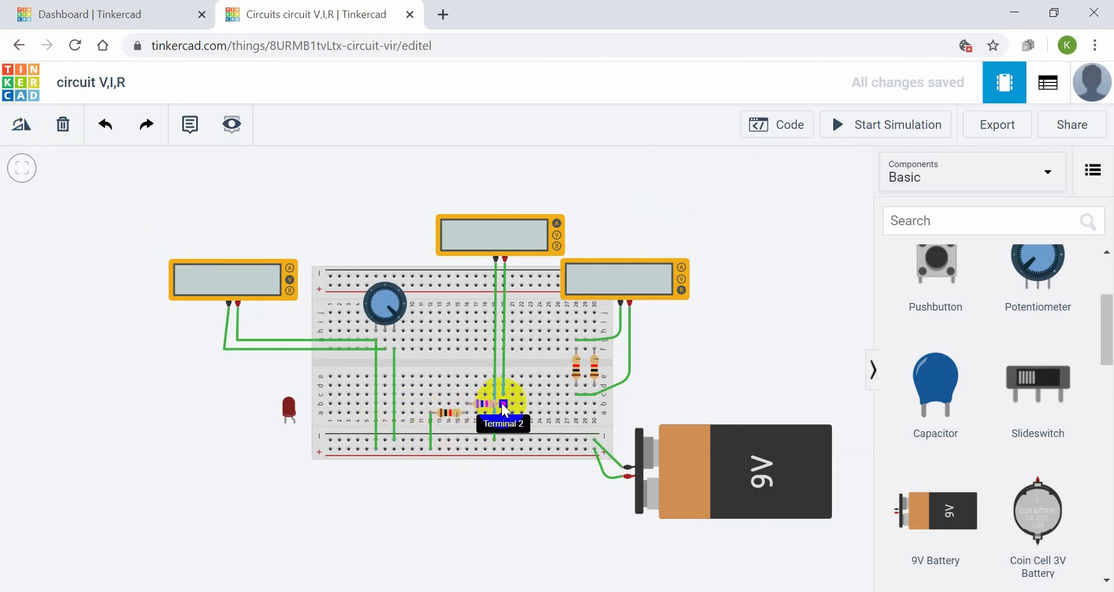
left_click_drag(501, 403, 507, 260)
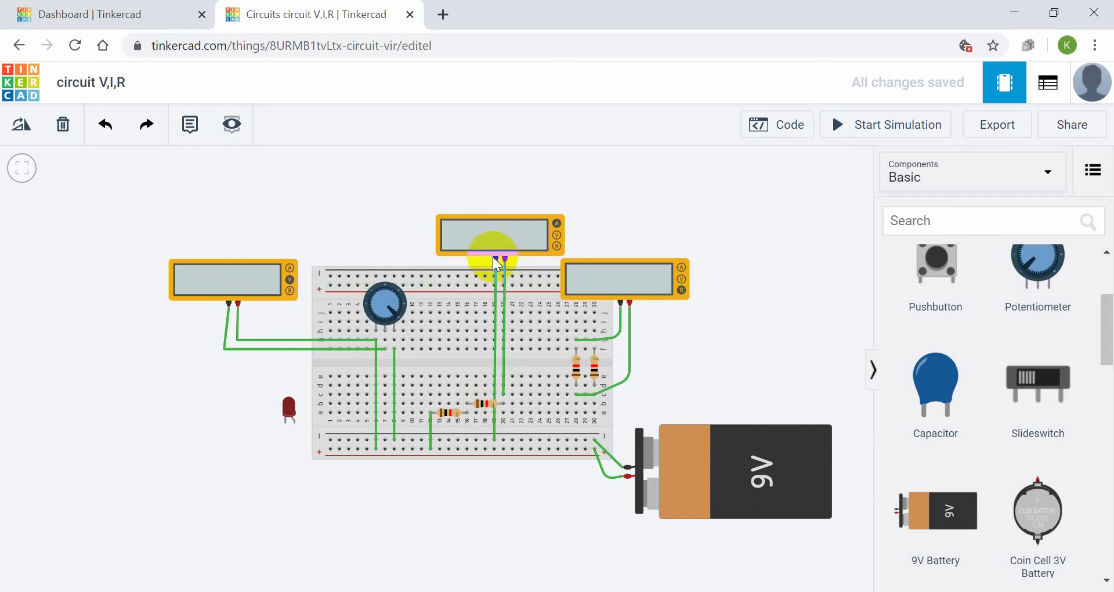
left_click_drag(493, 257, 494, 287)
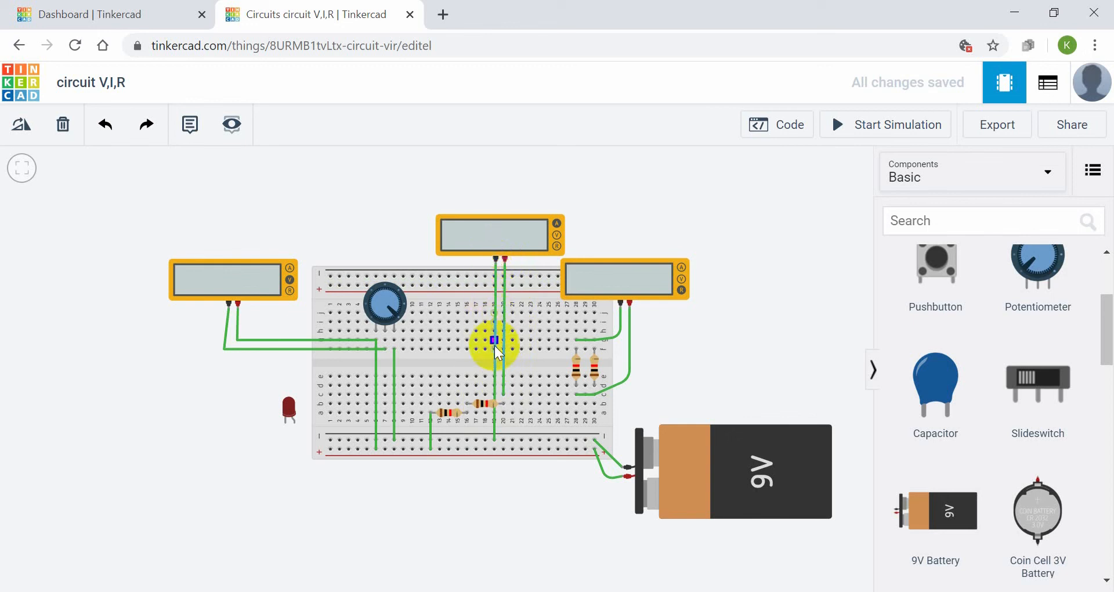
left_click_drag(494, 346, 494, 427)
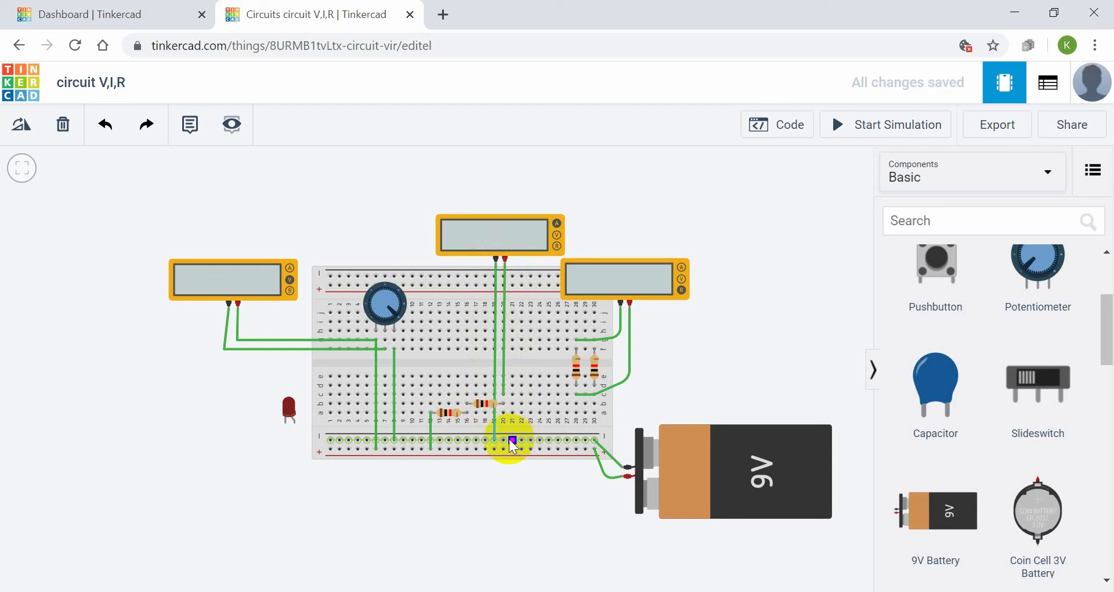
Step: Draw a wire from the lower negative rail to row a, column 28, and delete that wire
left_click(513, 441)
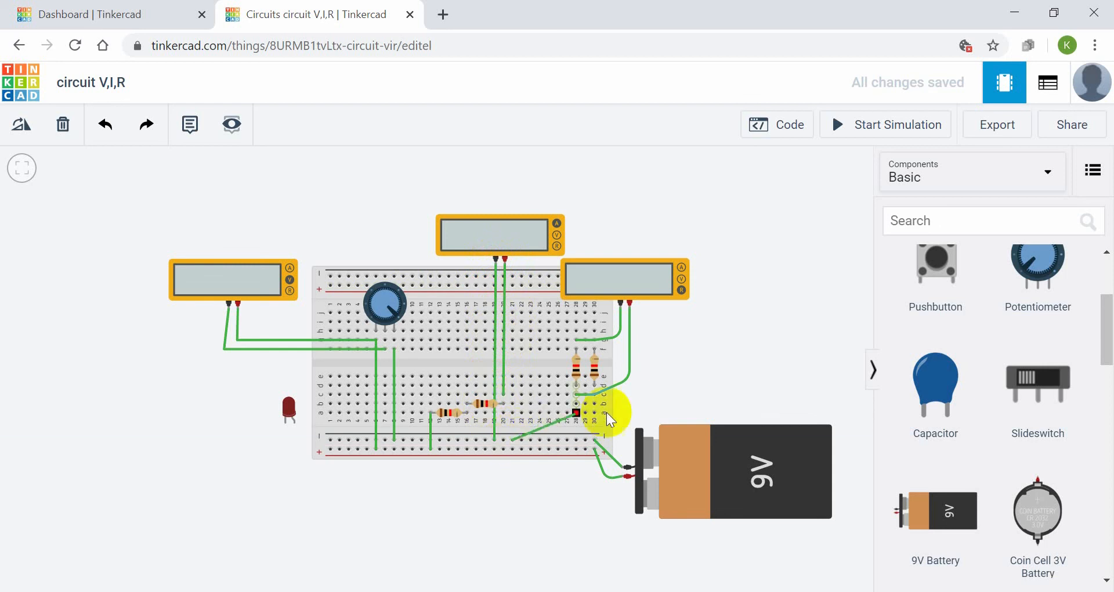
left_click(63, 125)
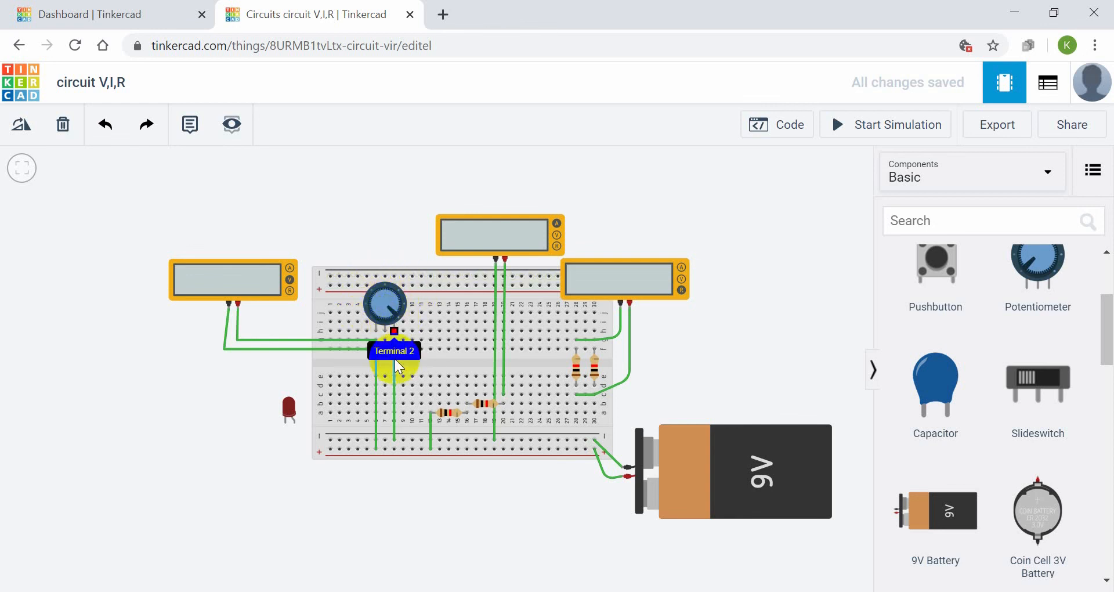
Step: Inspect the two wires that link the potentiometer's outer terminals to the breadboard's lower positive and negative rails
left_click(376, 449)
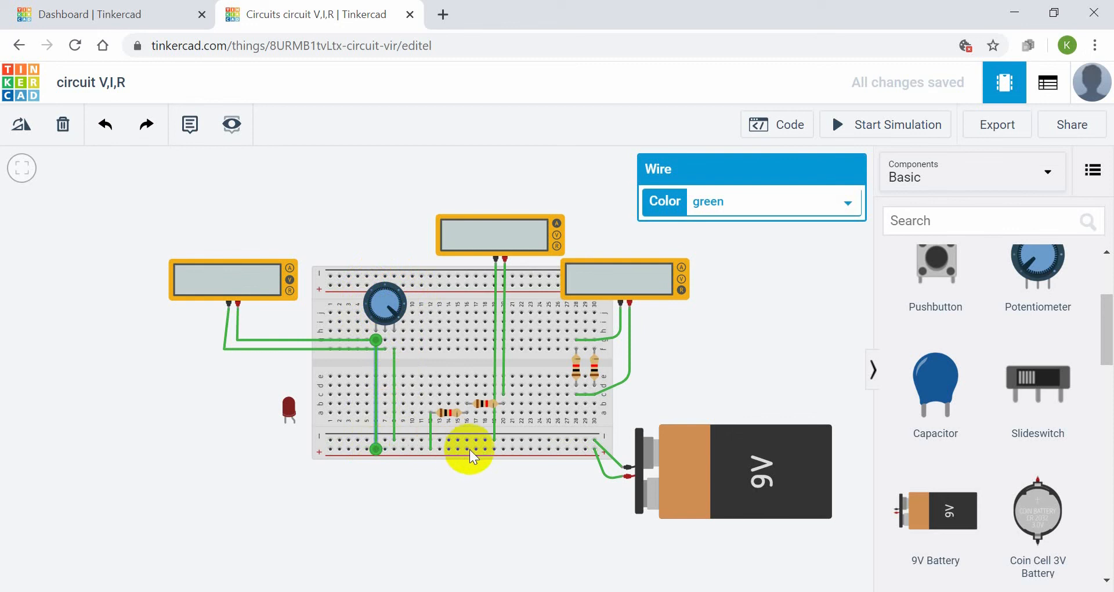
left_click(397, 399)
mouse_move(393, 349)
left_mouse_down()
mouse_move(397, 340)
mouse_move(395, 349)
left_mouse_up()
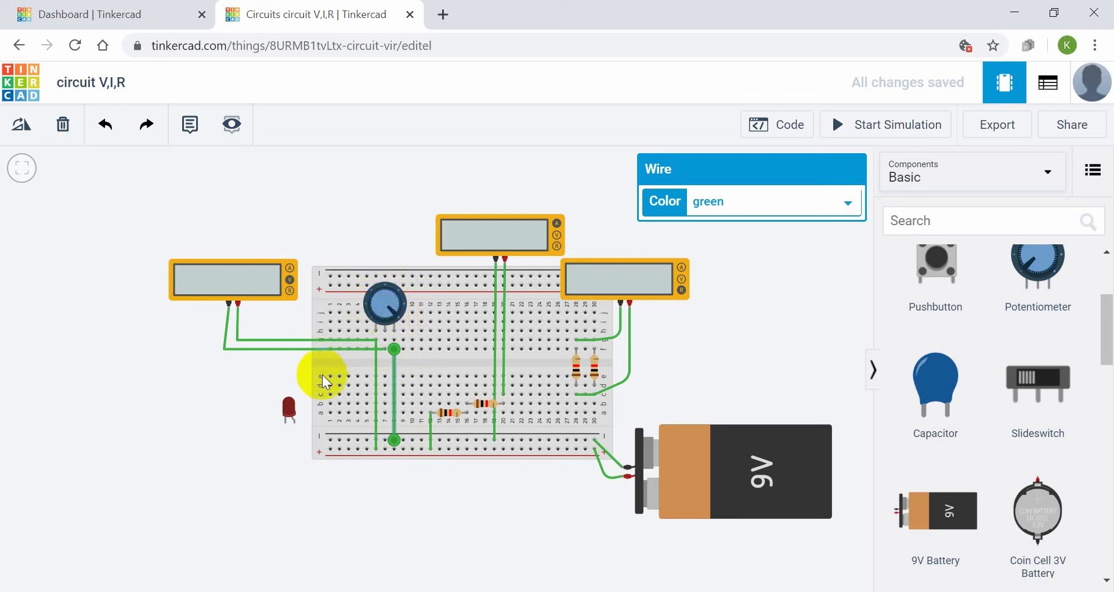
Step: Delete the wire from the potentiometer multimeter's positive lead and redraw it with one bend to breadboard row g, column 6
left_click(241, 336)
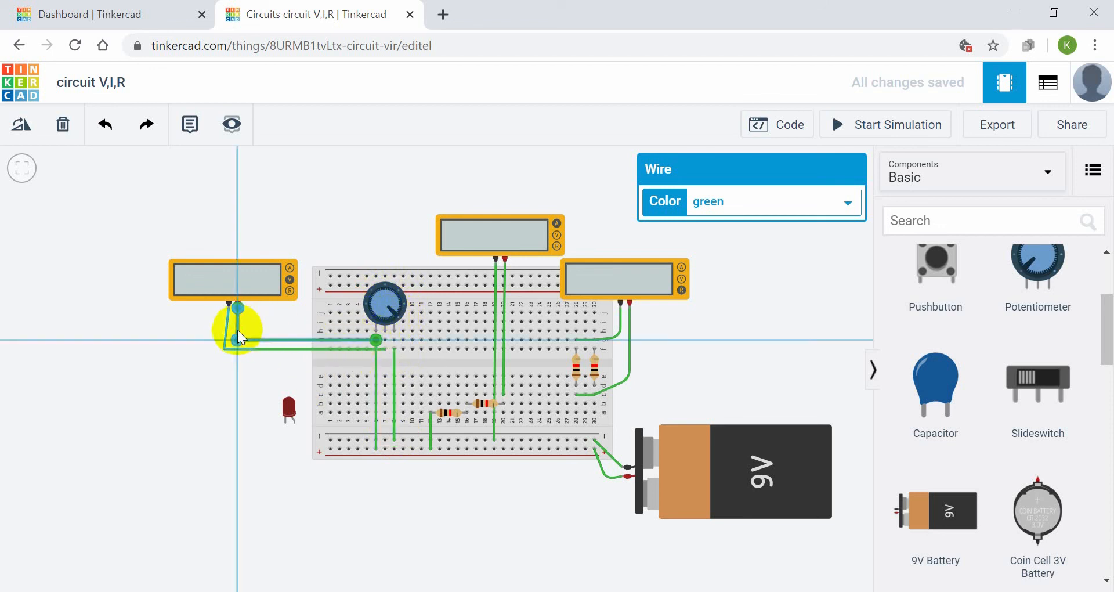
left_click(62, 126)
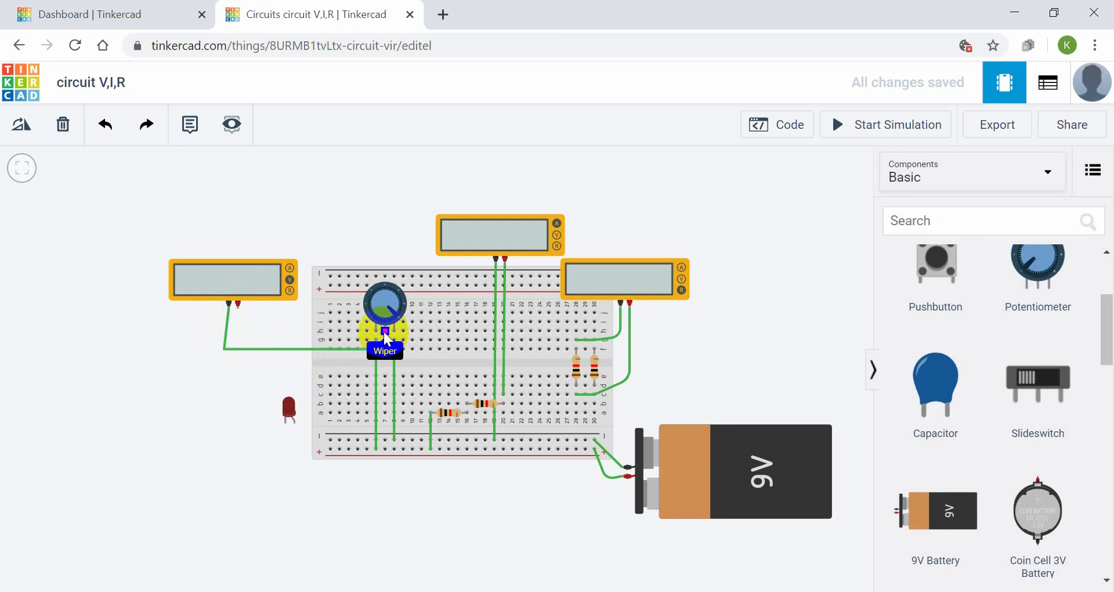
left_click(238, 309)
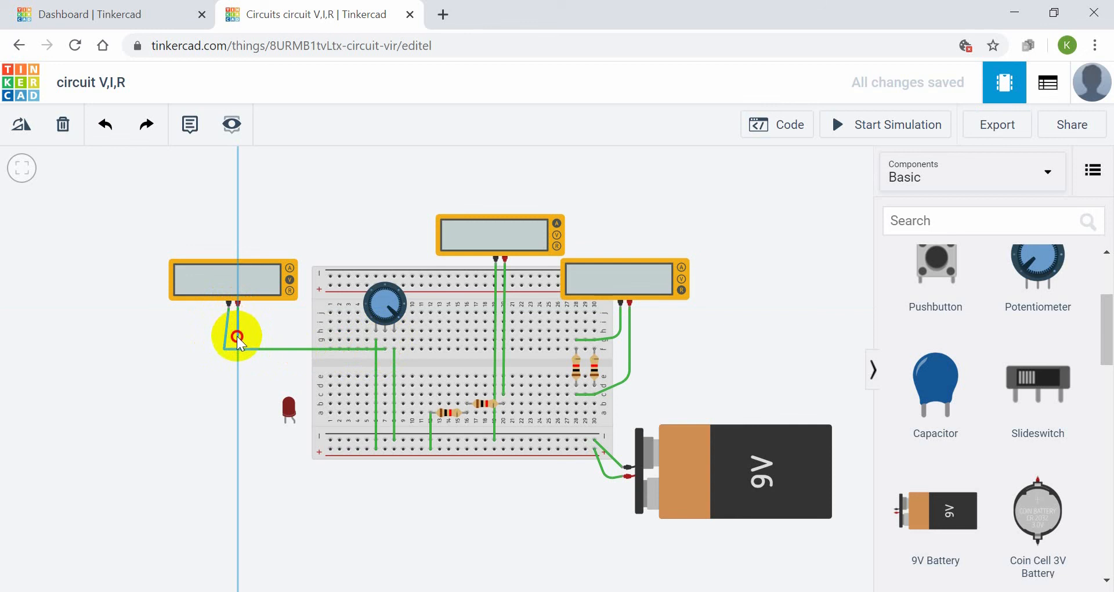
left_click(239, 335)
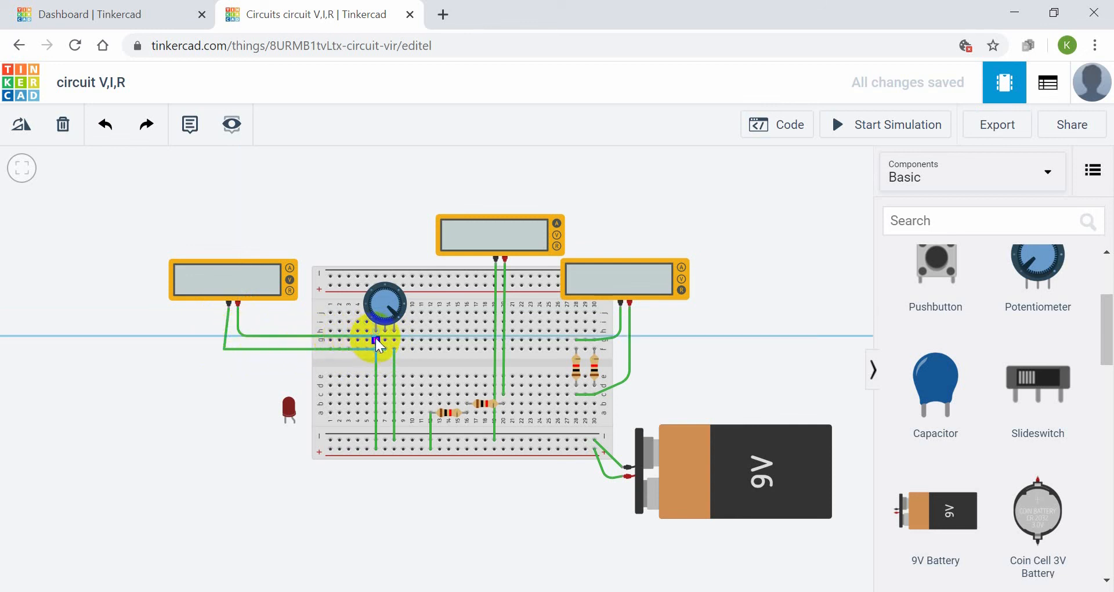
left_click(377, 339)
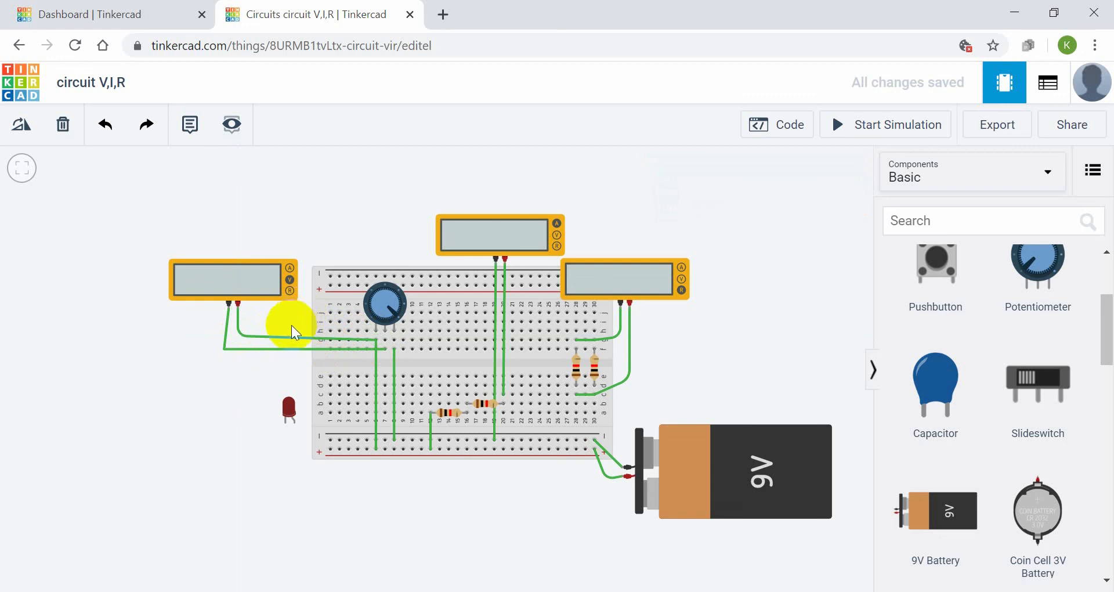
left_click(395, 332)
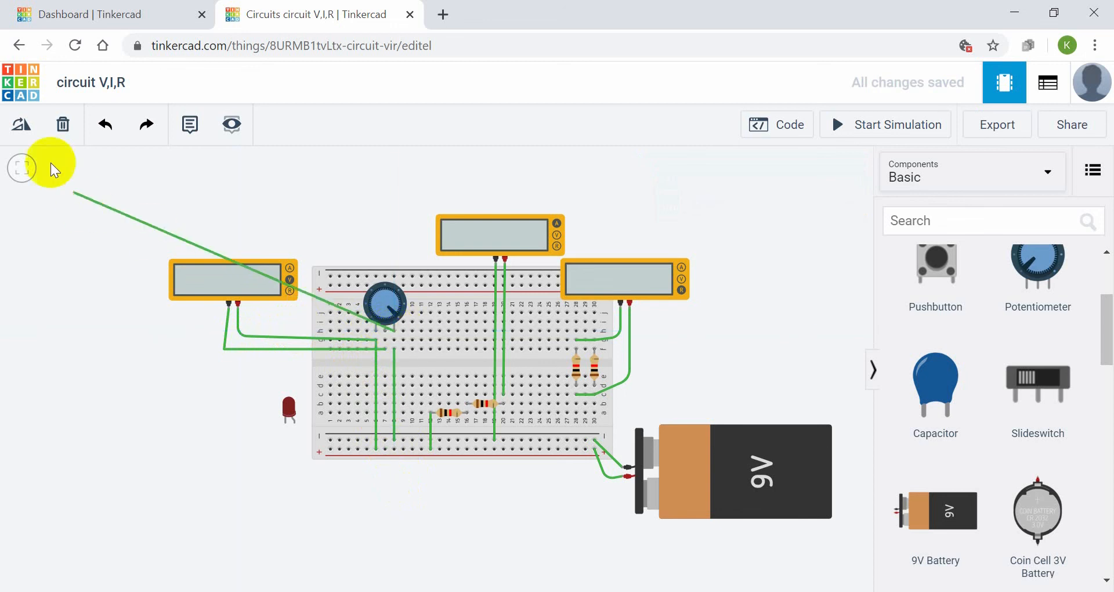
left_click(63, 124)
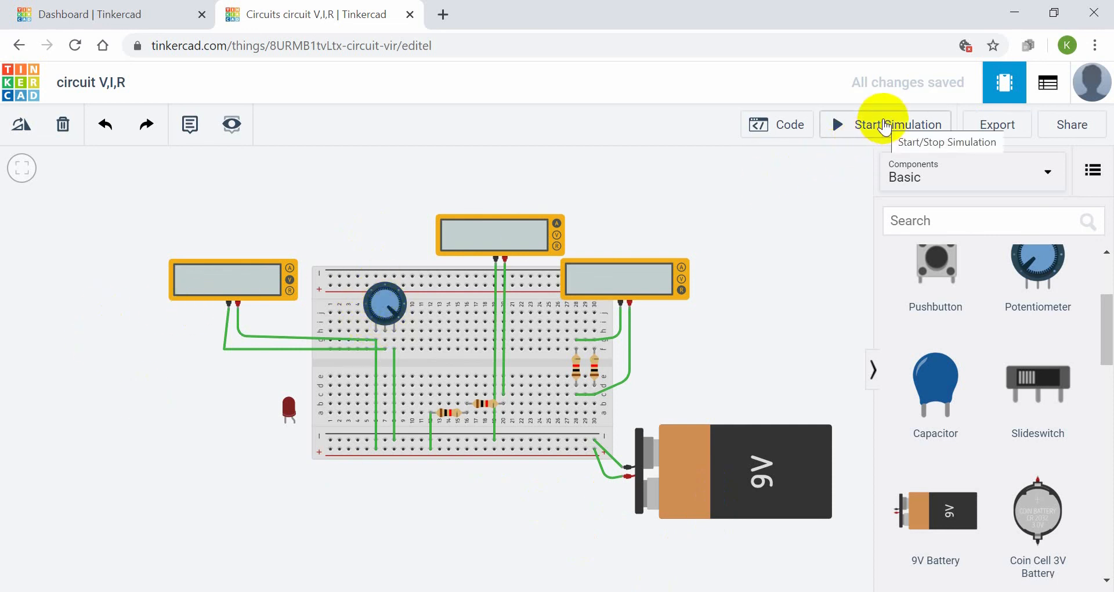
Step: Start the simulation and turn the potentiometer's knob fully counterclockwise and back fully clockwise to vary the measured voltage
left_click(884, 127)
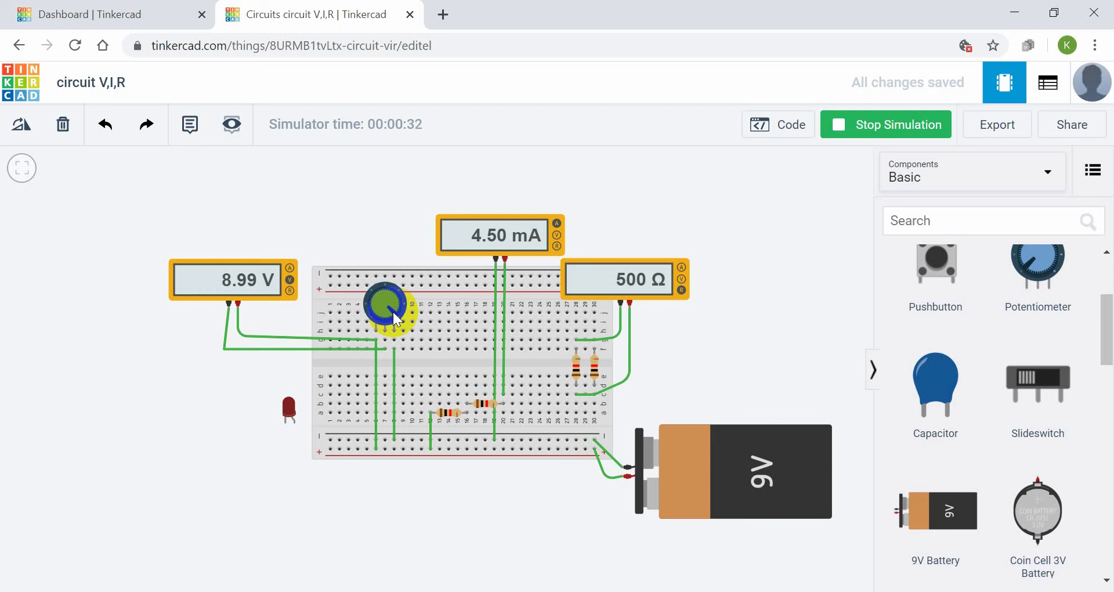
mouse_move(394, 318)
left_mouse_down()
mouse_move(398, 287)
mouse_move(375, 284)
mouse_move(371, 317)
mouse_move(388, 337)
left_mouse_up()
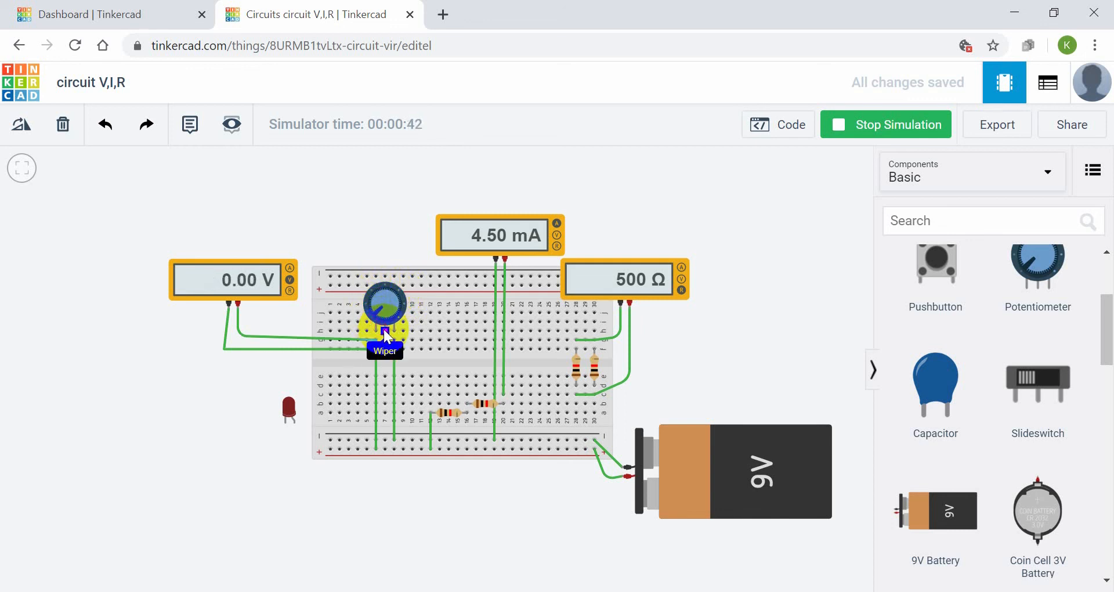
left_click(371, 313)
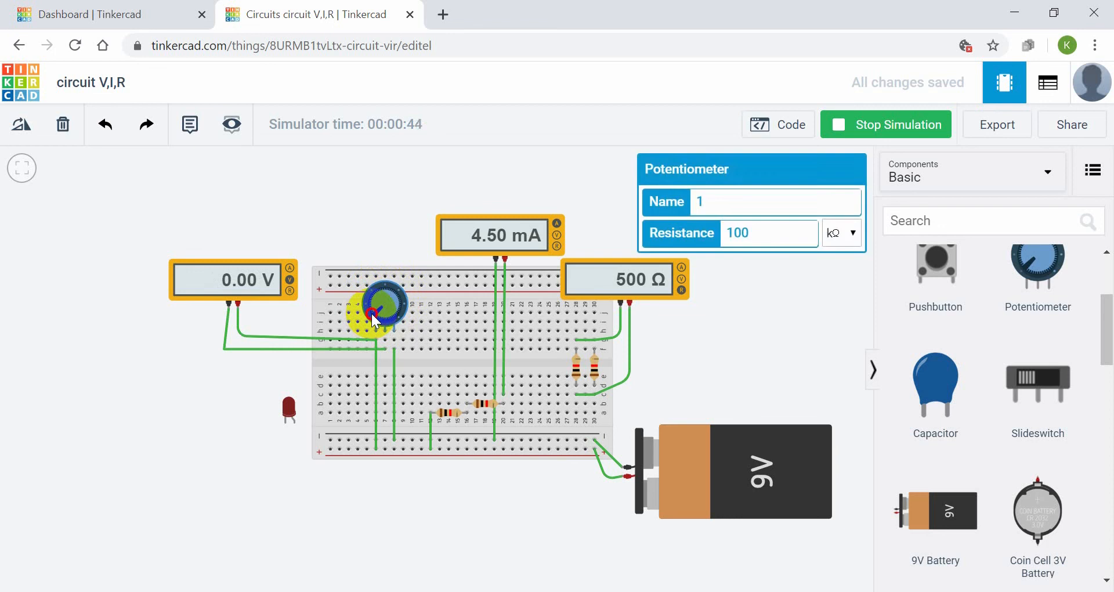
left_click_drag(371, 312, 406, 327)
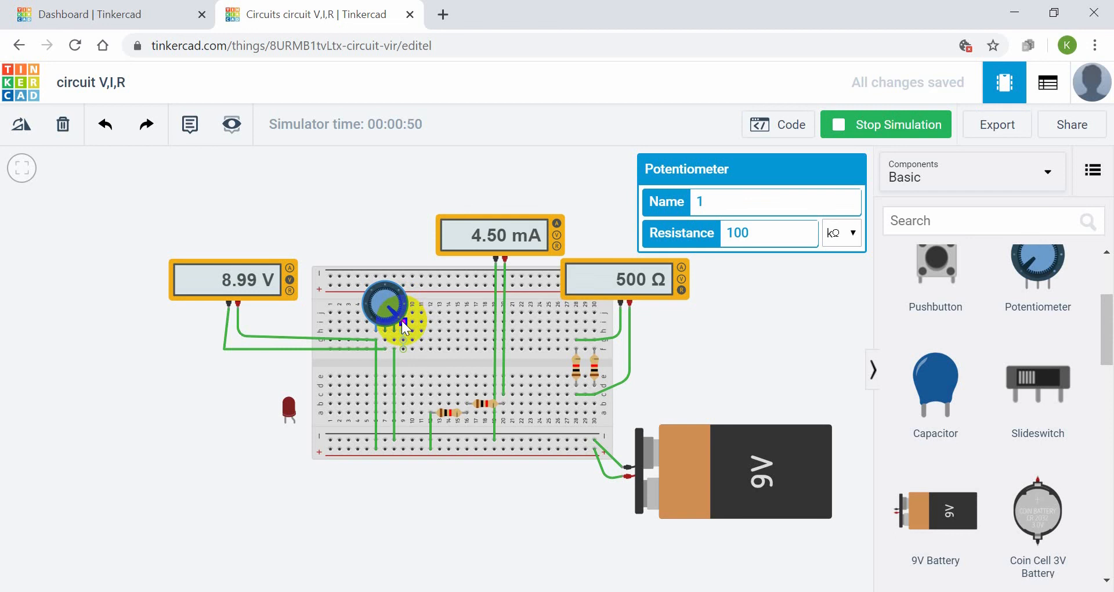